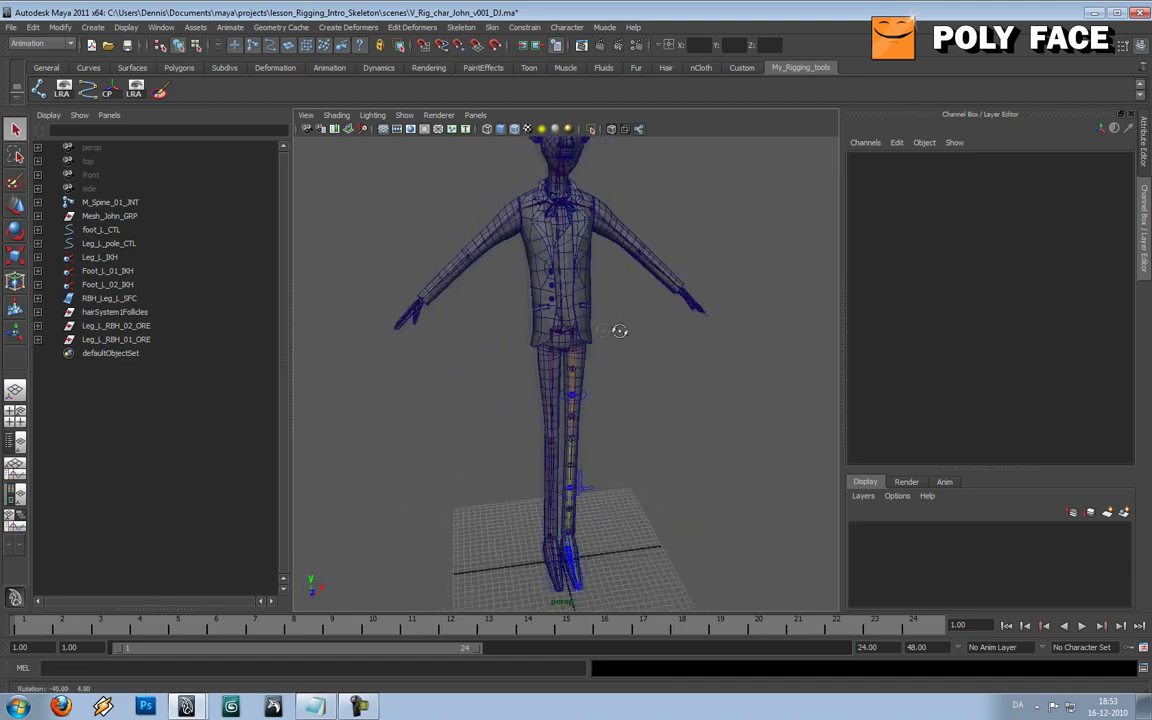
- Test-move the knee control Leg_L_RBH_01_CTL, then undo it back to zero and dismiss the notification
click(582, 400)
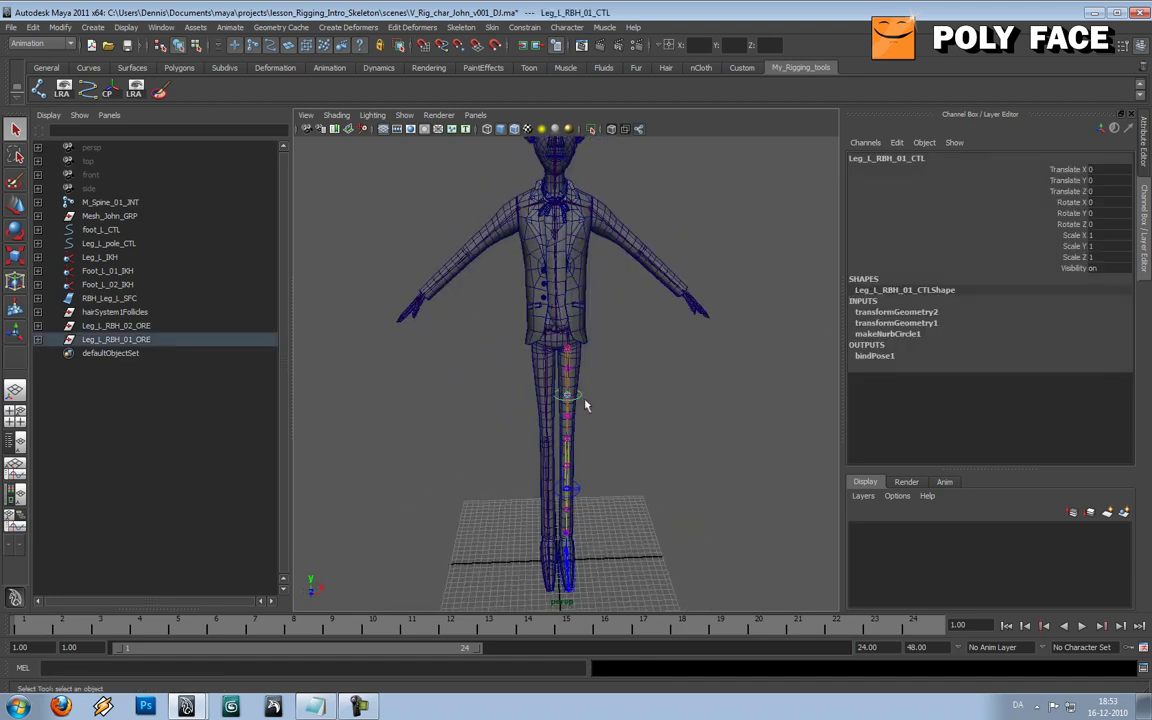
key(w)
key(ctrl+z)
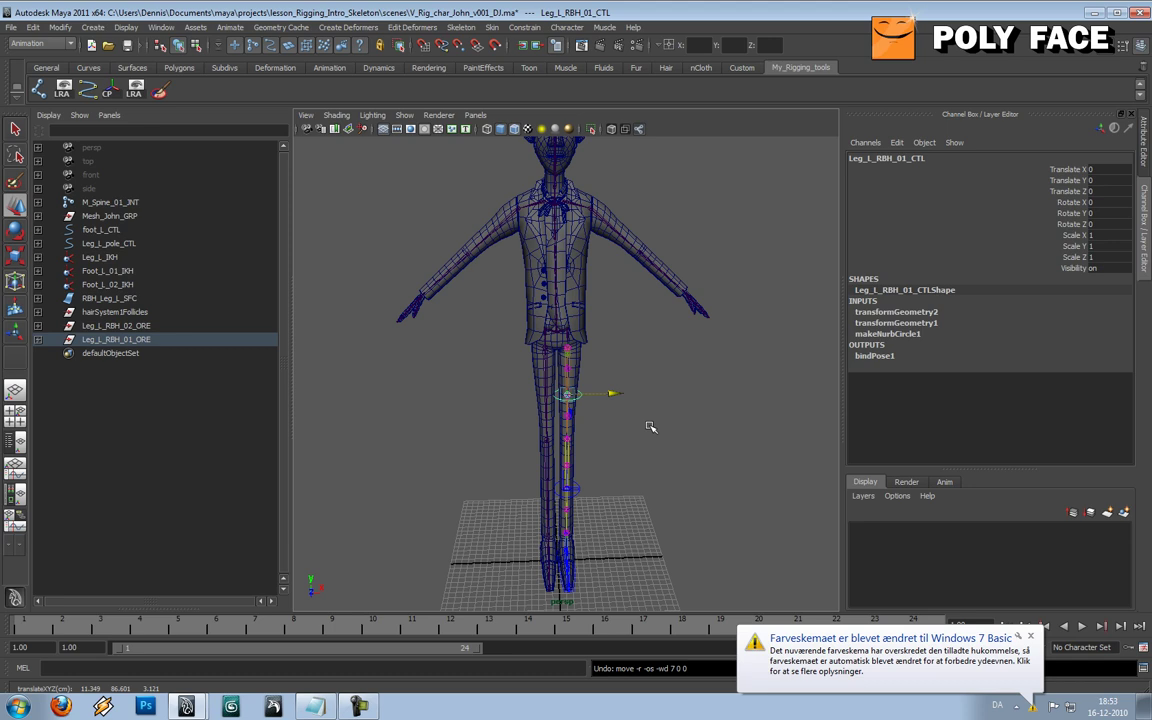
click(1031, 637)
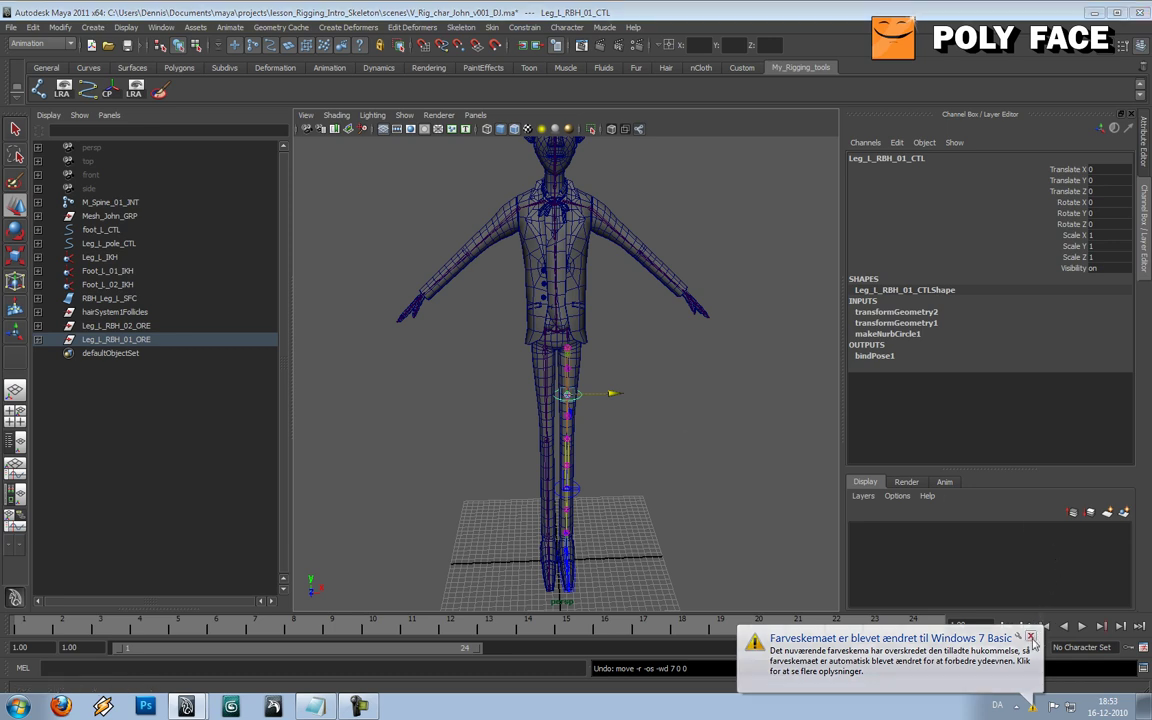
- Select Leg_L_IKH, Foot_L_01_IKH and Foot_L_02_IKH together in the Outliner
mouse_move(463, 355)
alt+mouse_down()
mouse_move(501, 352)
mouse_move(478, 352)
alt+mouse_up()
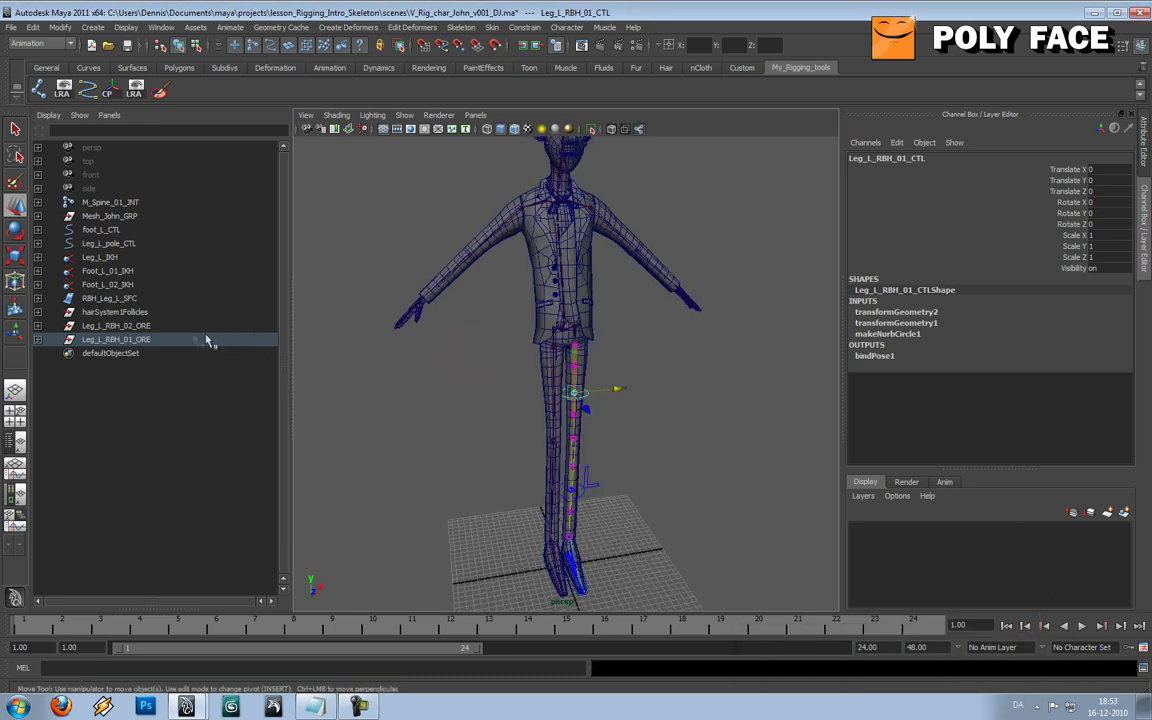
click(154, 326)
click(147, 312)
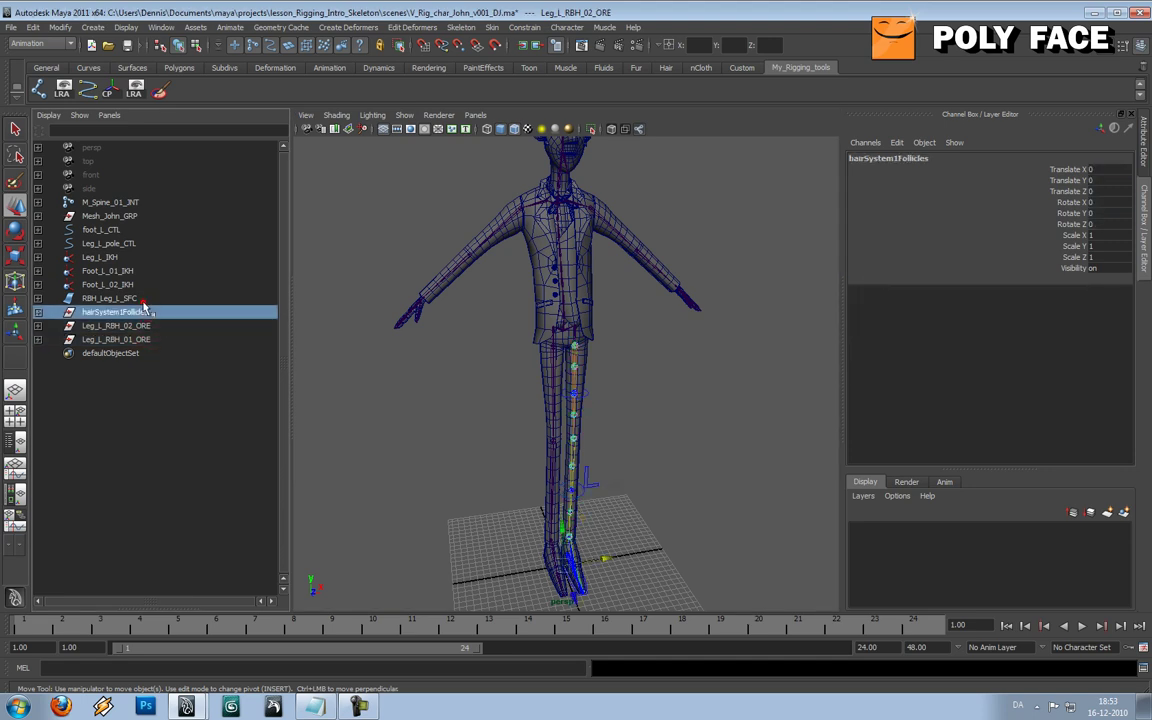
click(143, 298)
click(120, 271)
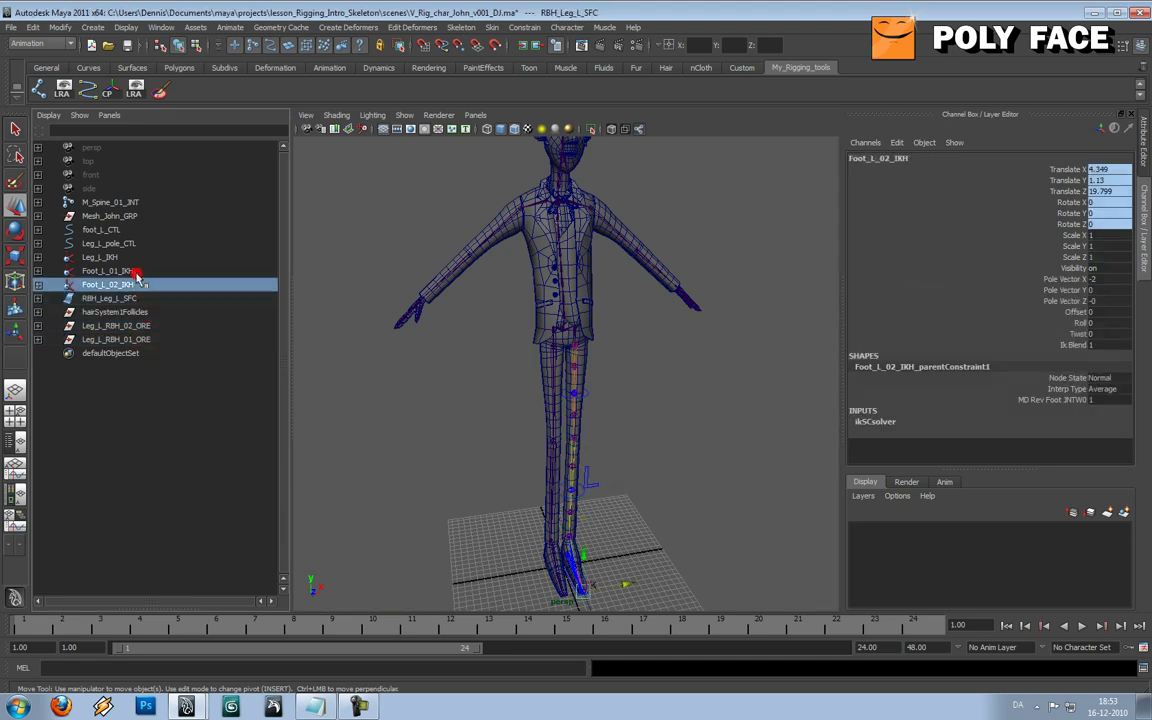
click(125, 257)
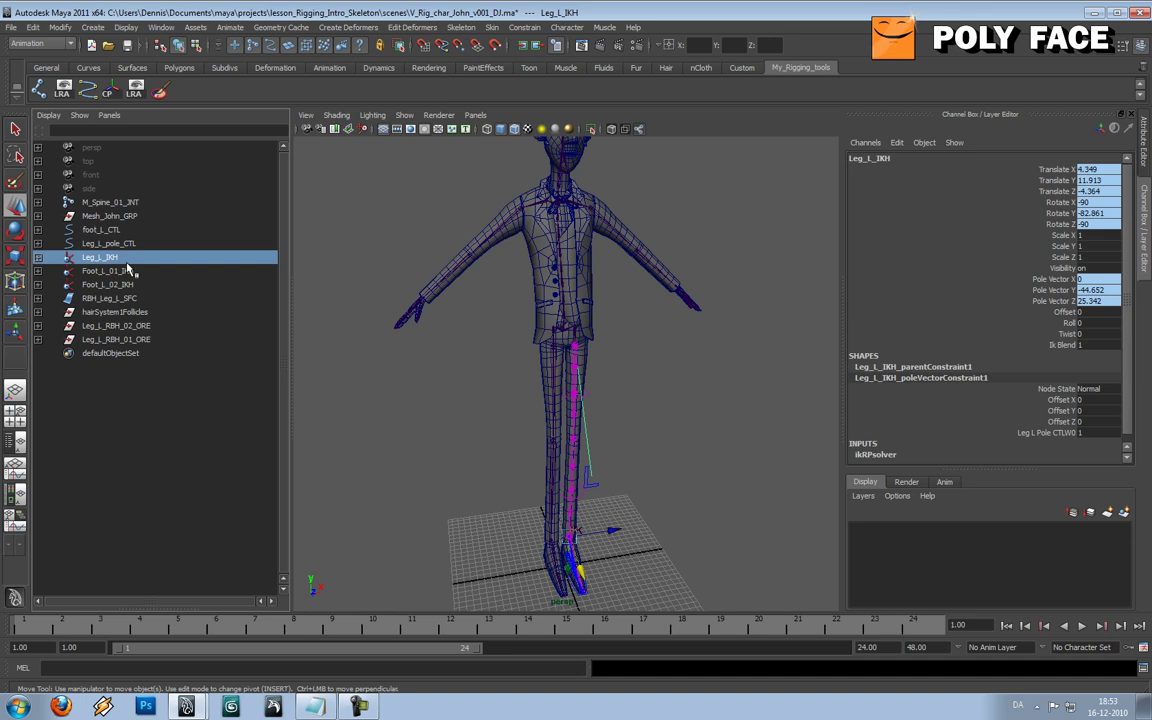
shift+click(120, 271)
shift+click(124, 284)
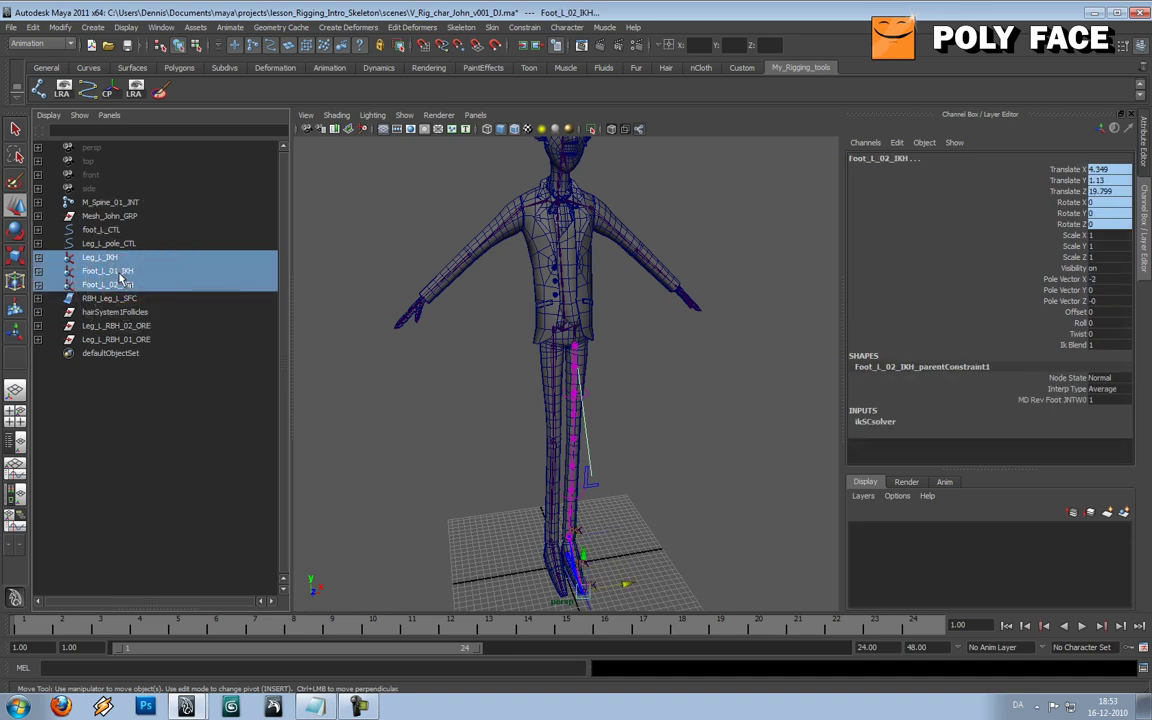
- Group the three leg IK handles and name the group IK_L_HDL_GRP
key(ctrl+g)
double_click(108, 312)
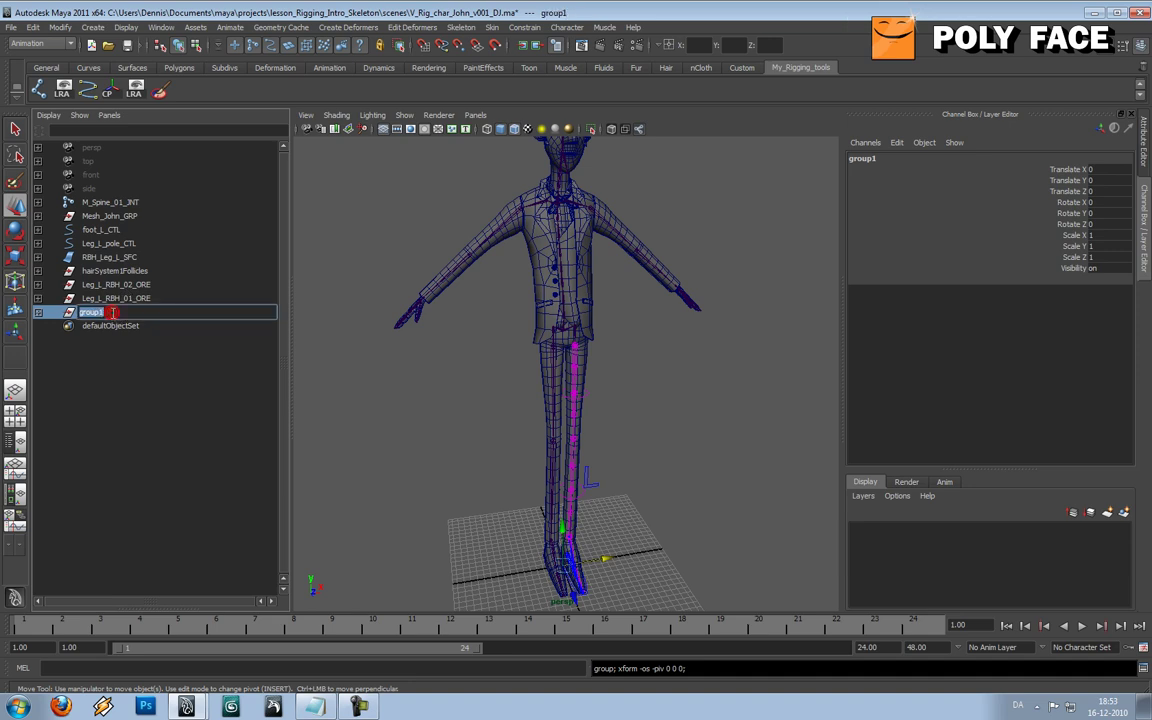
text(IK_L_HDL_GRP)
key(Return)
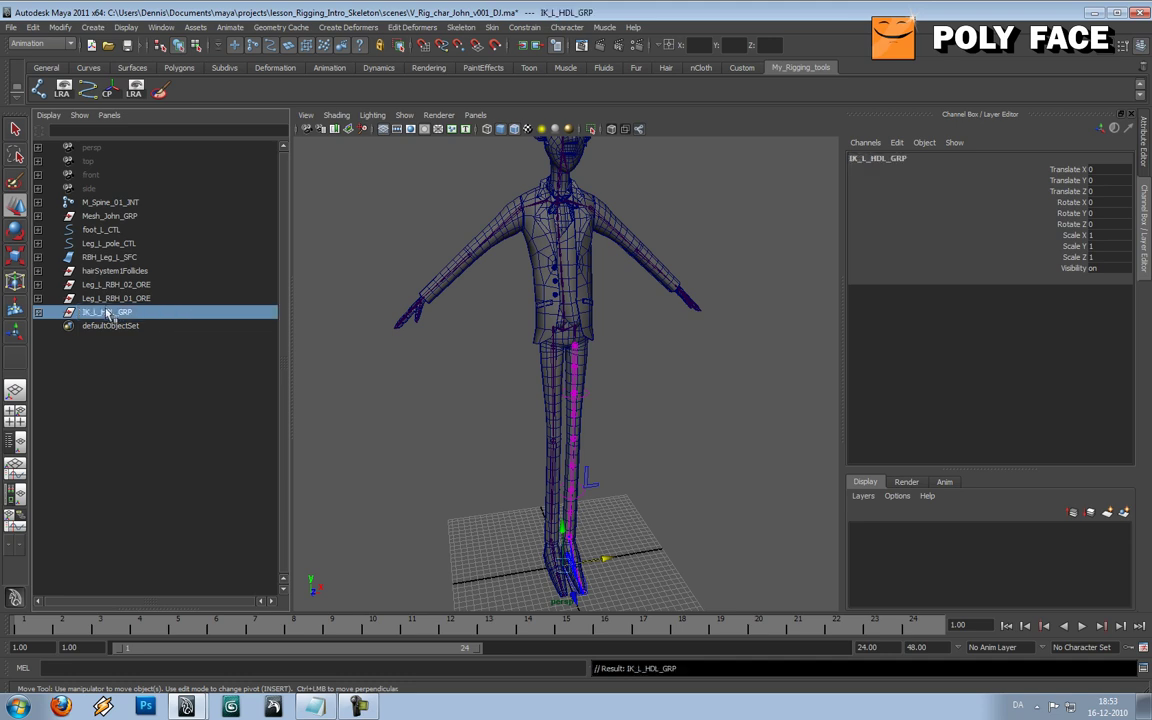
- Group RBH_Leg_L_SFC with hairSystem1Follicles and name the group Robberhose_Leg_L_GRP
click(108, 298)
ctrl+click(112, 285)
click(128, 272)
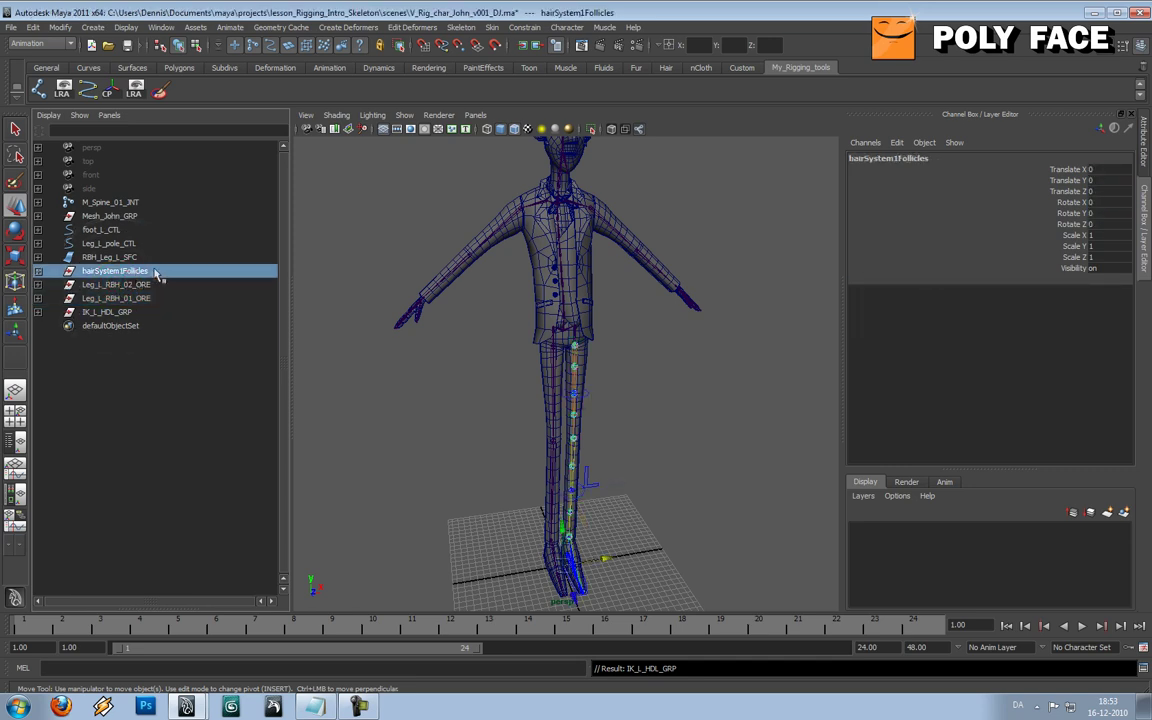
click(112, 258)
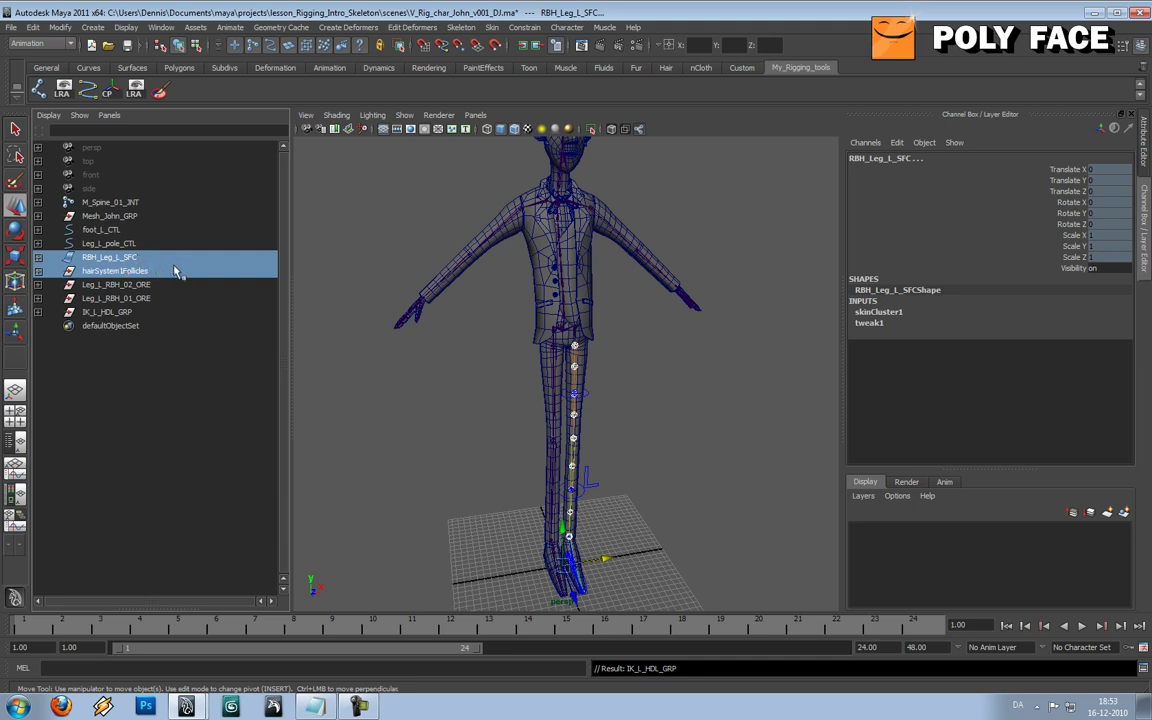
key(ctrl+g)
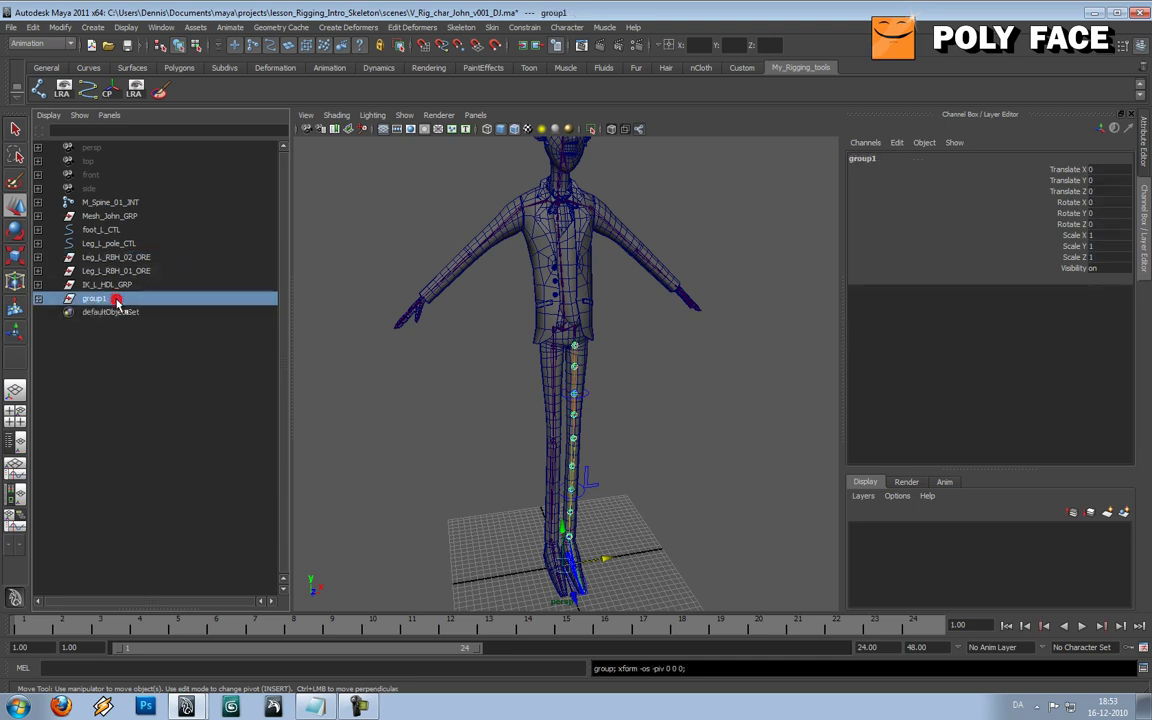
double_click(117, 300)
text(Robberhose_Leg_L_GRP)
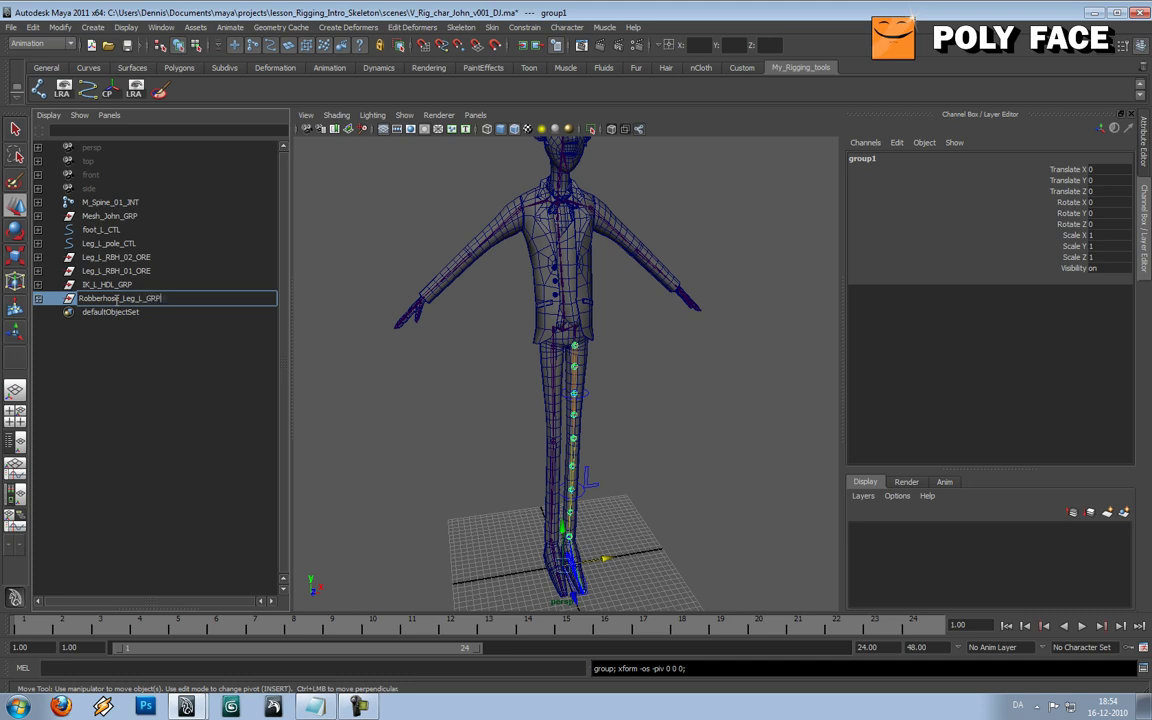
key(Return)
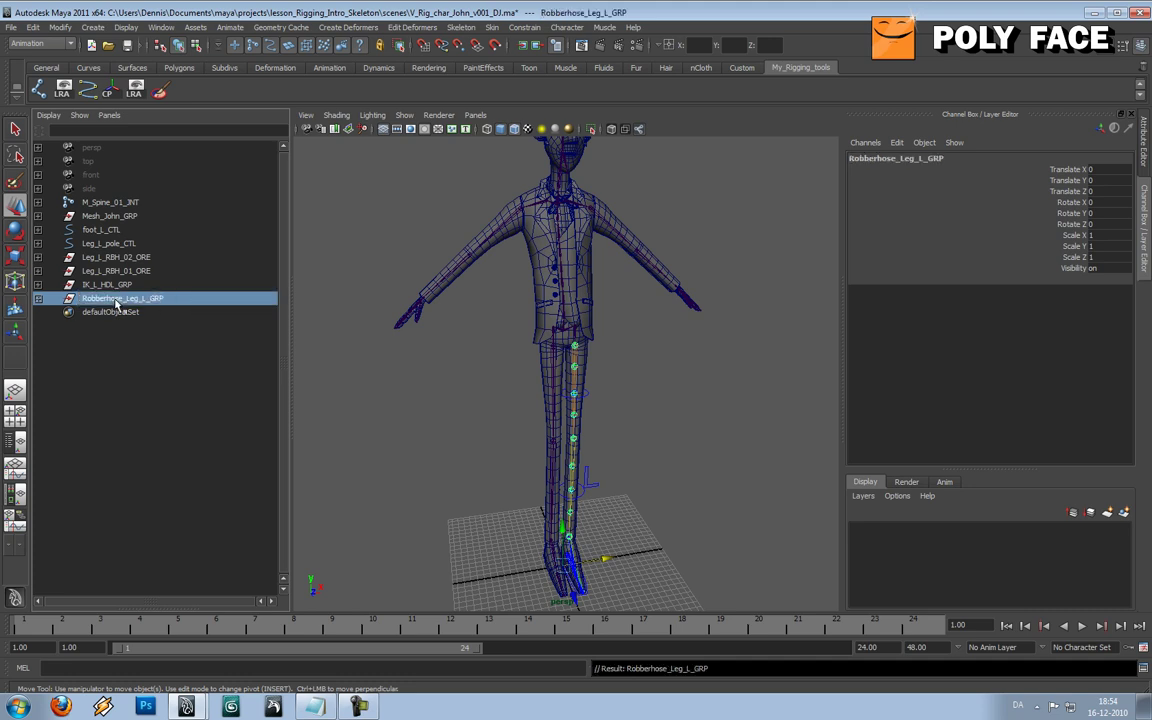
click(115, 271)
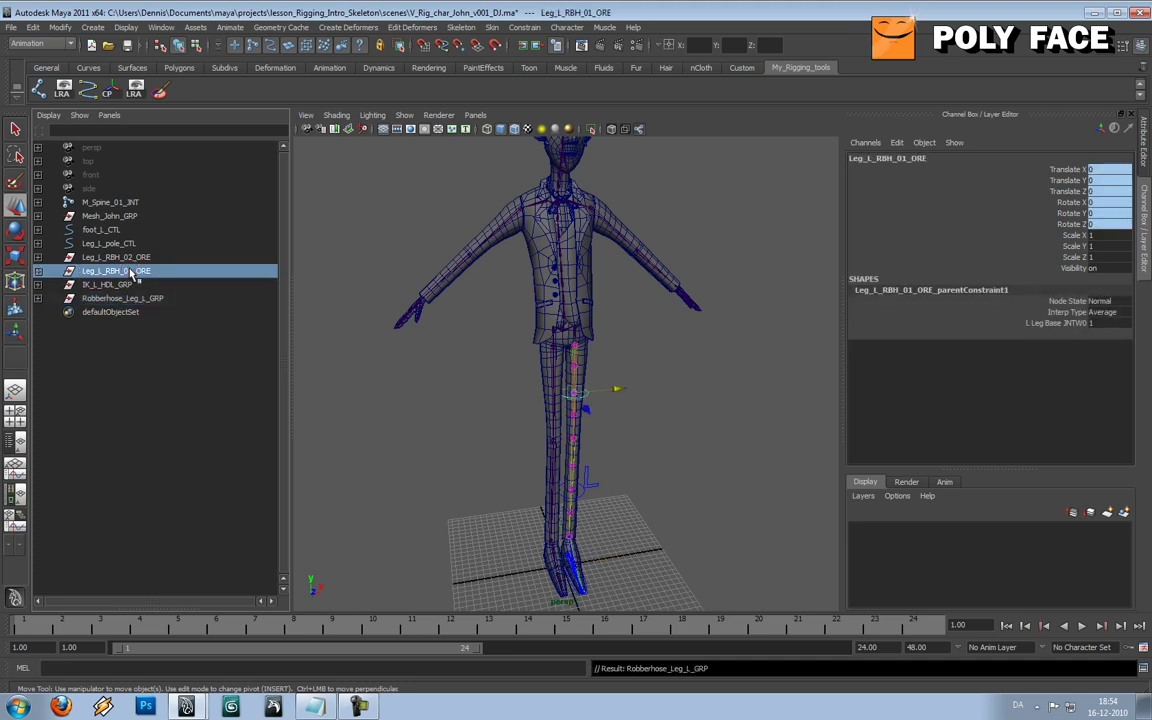
ctrl+click(130, 258)
ctrl+click(130, 244)
ctrl+click(123, 230)
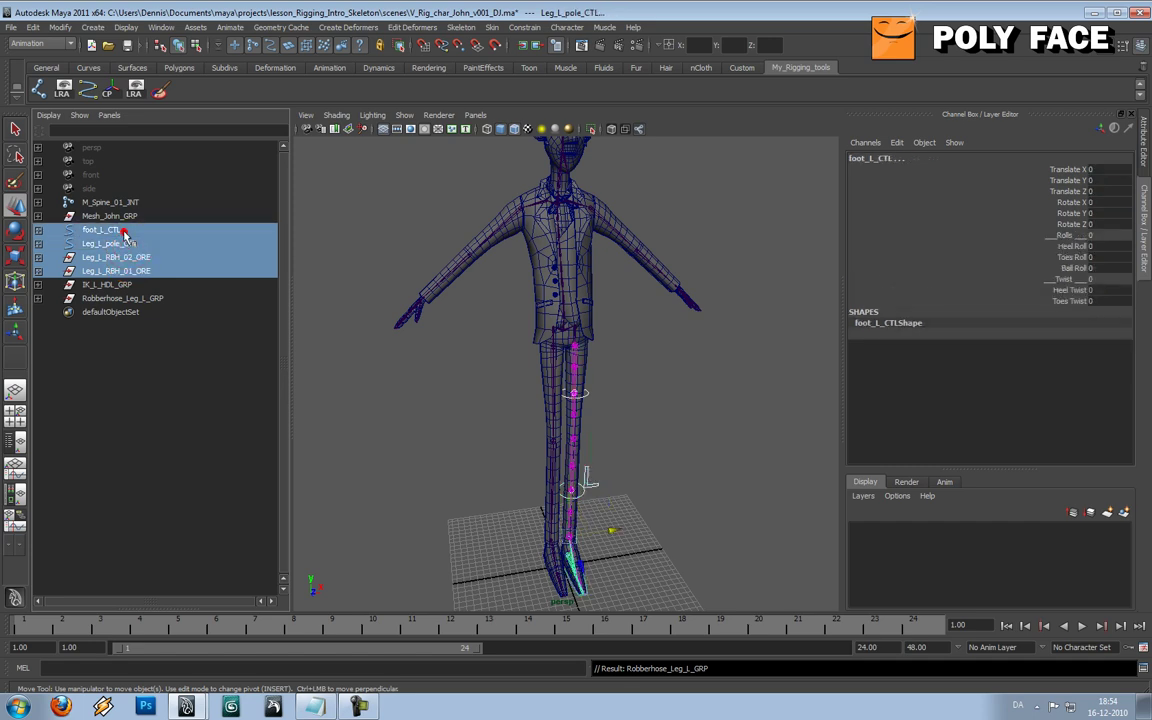
mouse_move(604, 342)
alt+mouse_down()
mouse_move(465, 337)
mouse_move(548, 334)
mouse_move(602, 349)
mouse_move(572, 362)
mouse_move(578, 352)
mouse_move(648, 380)
mouse_move(592, 362)
alt+mouse_up()
click(632, 368)
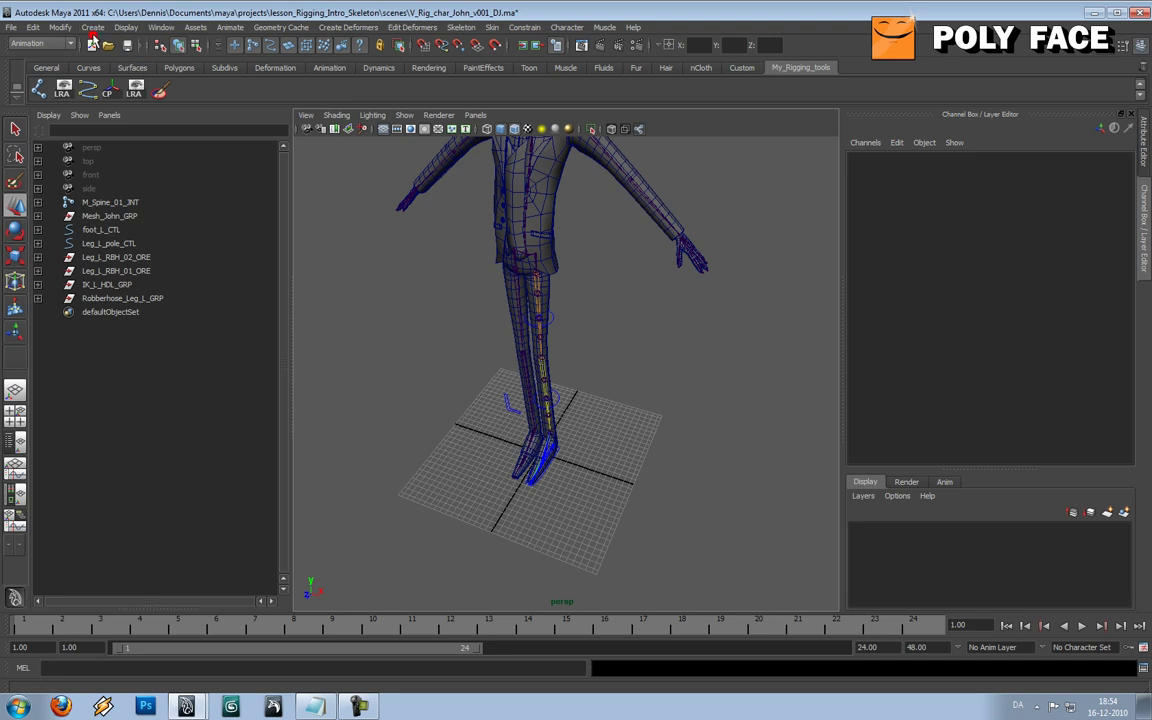
click(91, 28)
mouse_move(137, 80)
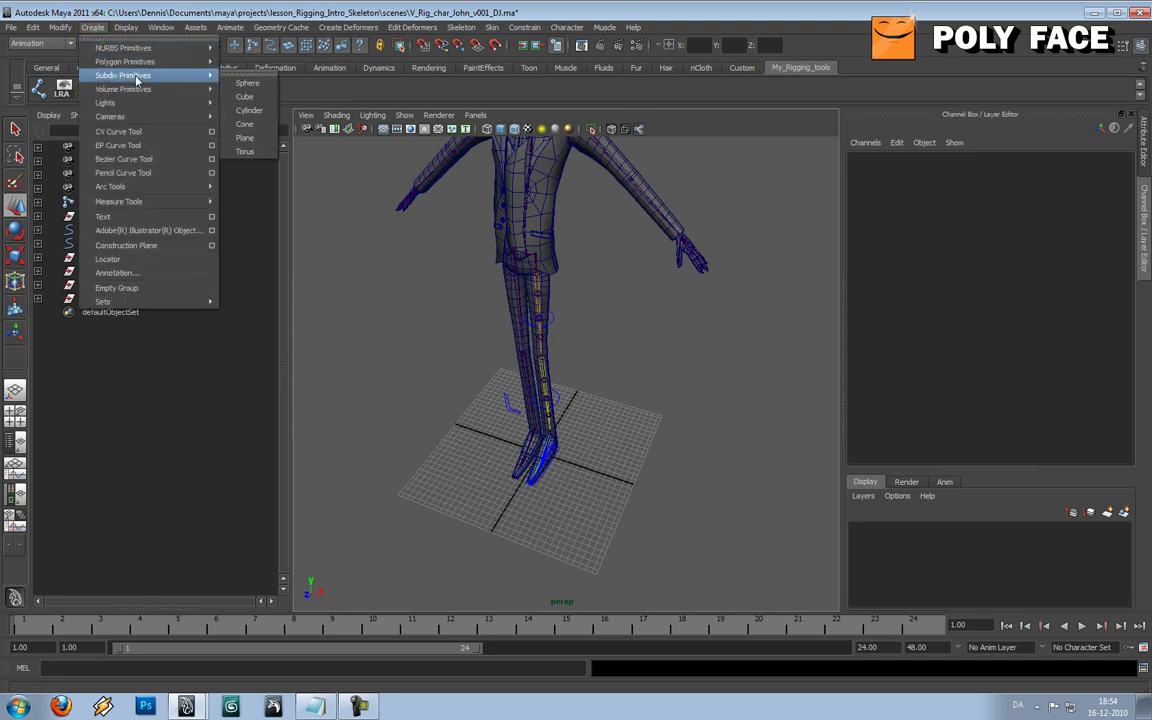
mouse_move(158, 52)
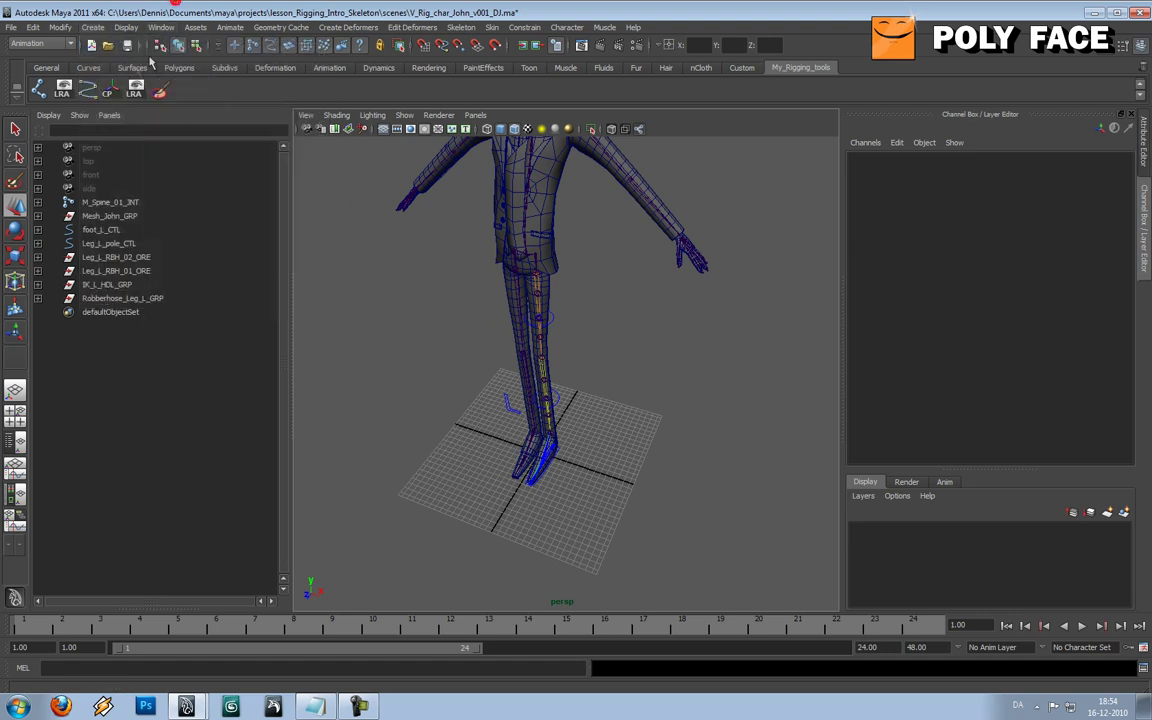
- Draw a large NURBS circle on the ground grid and centre it at translate 0
click(87, 68)
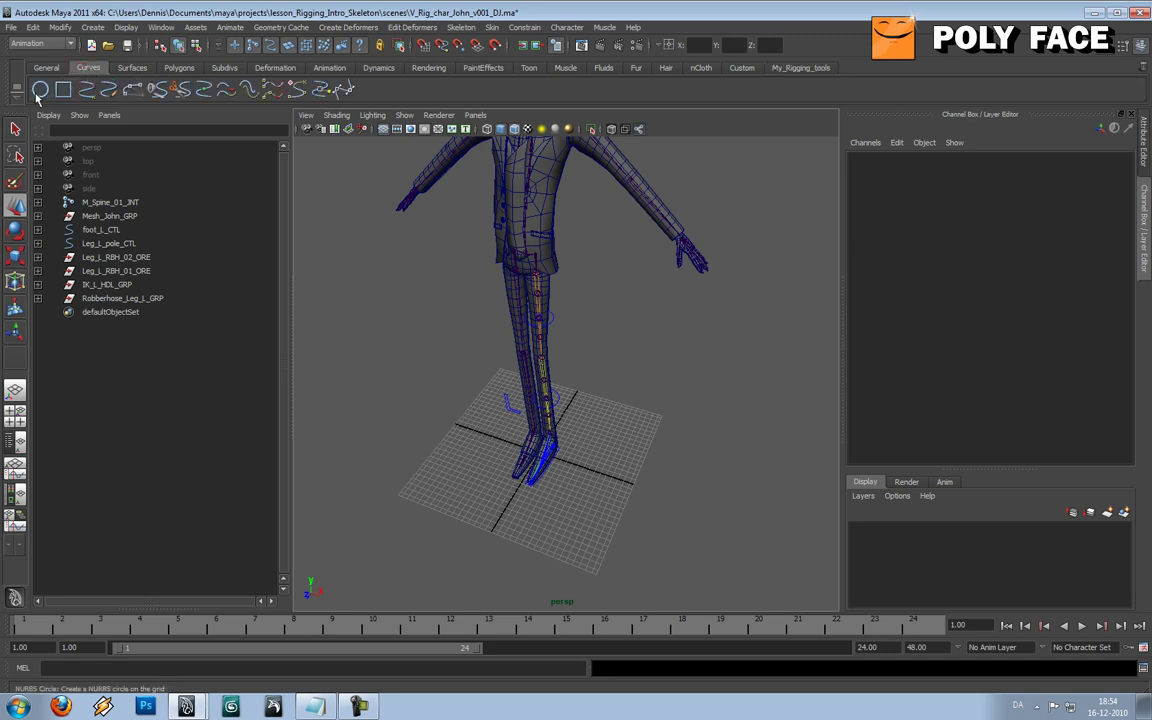
click(40, 89)
alt+drag(547, 467, 615, 390)
key(w)
drag(1107, 199, 1100, 169)
text(0)
key(Return)
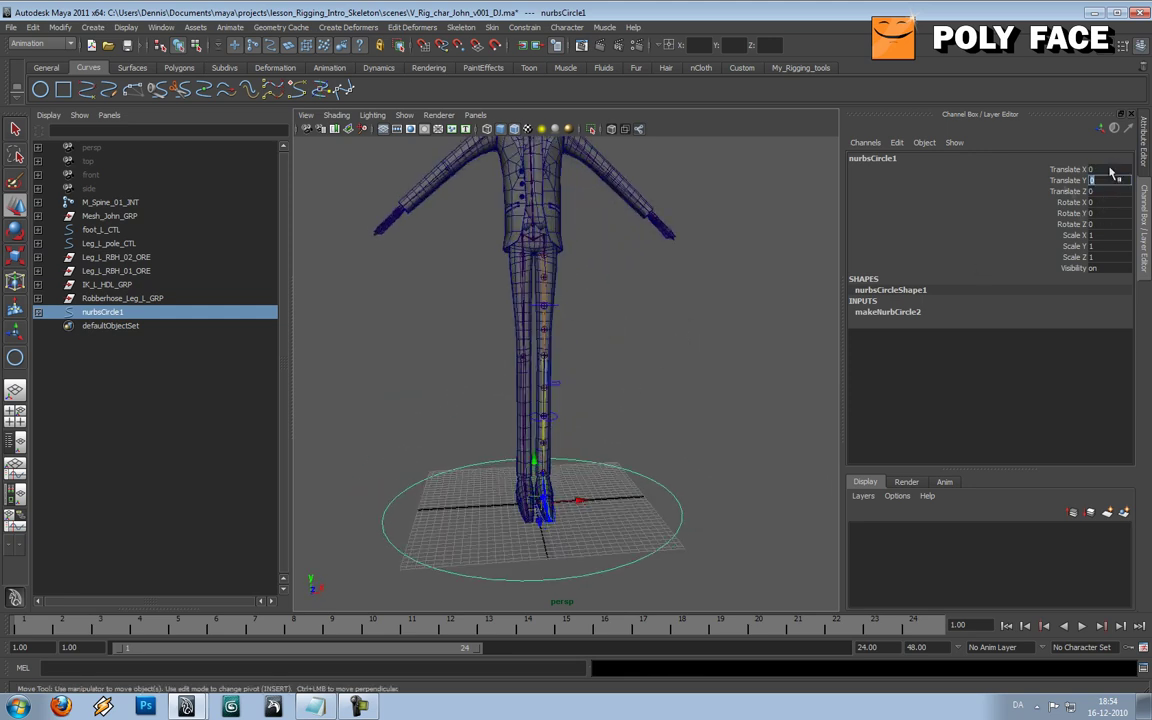
- Parent Leg_L_pole_CTL, foot_L_CTL and both rubber-hose orient groups under nurbsCircle1
alt+drag(599, 298, 609, 327)
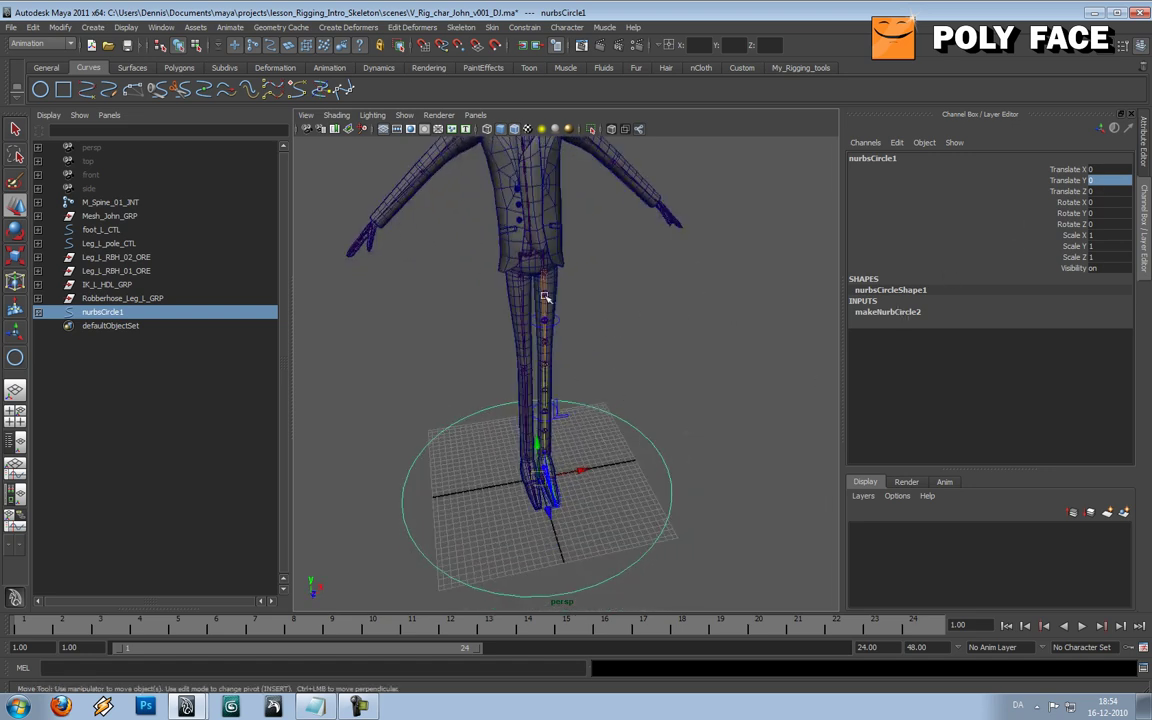
alt+drag(492, 268, 540, 268)
click(105, 243)
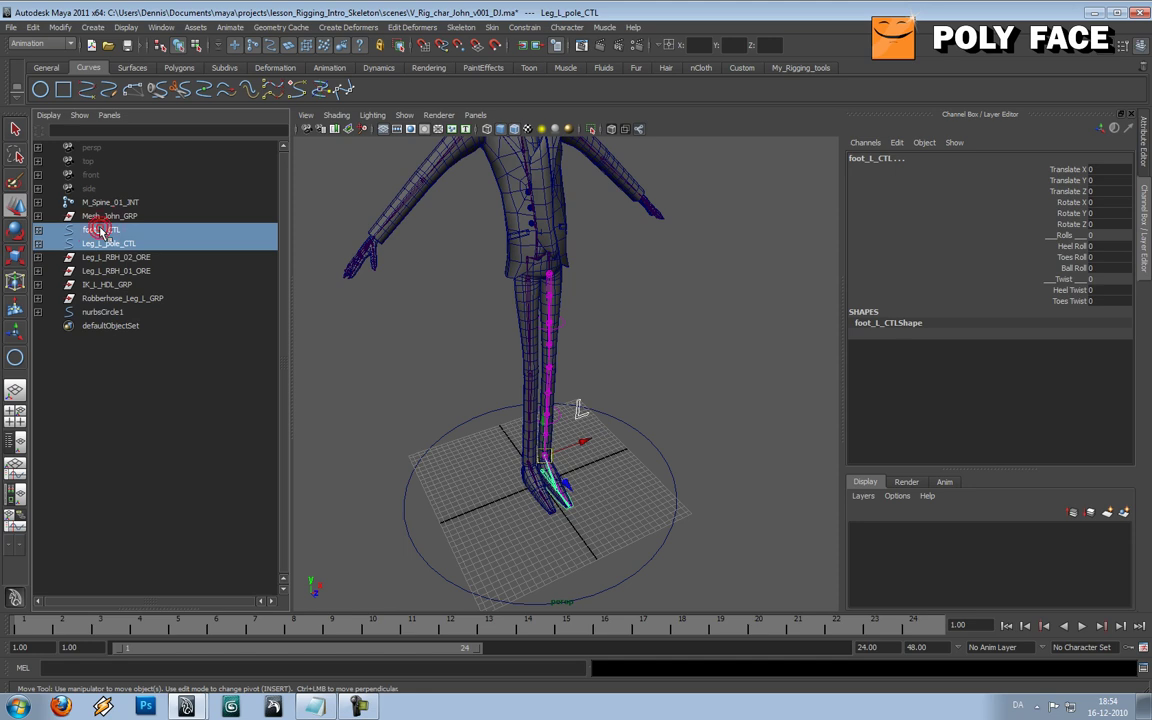
ctrl+click(101, 231)
alt+drag(440, 330, 398, 270)
shift+click(118, 271)
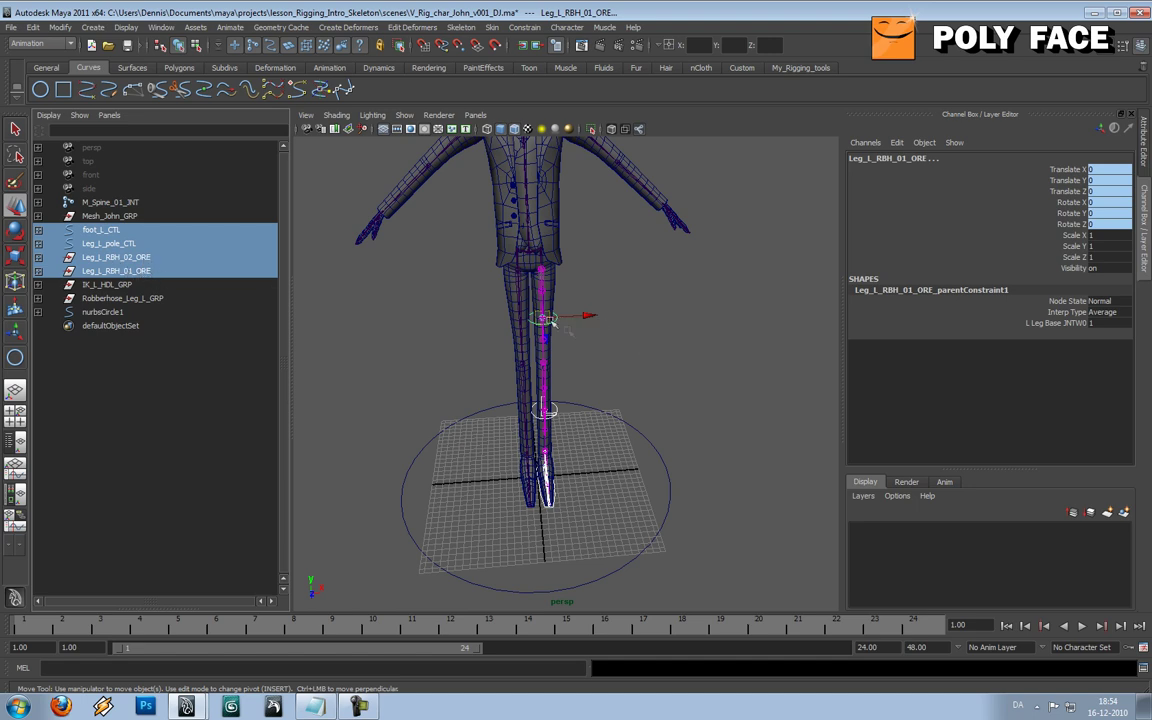
mouse_move(567, 331)
alt+mouse_down()
mouse_move(481, 327)
mouse_move(586, 337)
alt+mouse_up()
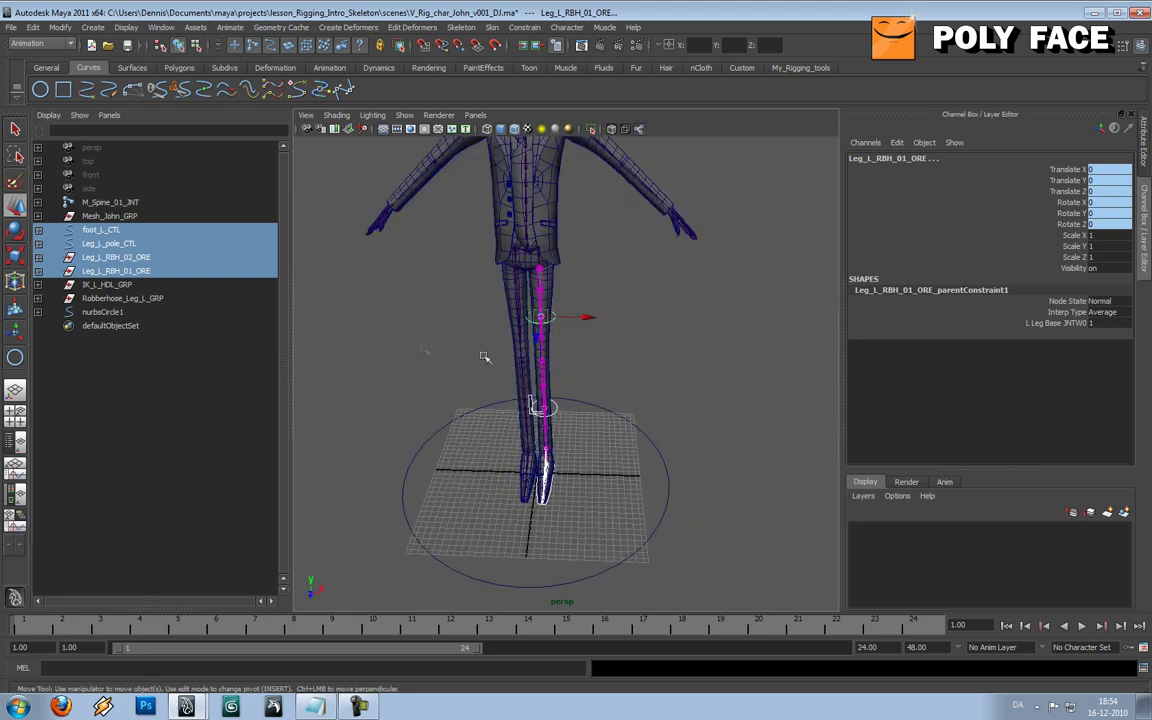
middle_drag(128, 245, 128, 311)
- Rename the ground circle nurbsCircle1 to Main_CTL
click(123, 257)
double_click(118, 257)
text(Main_)
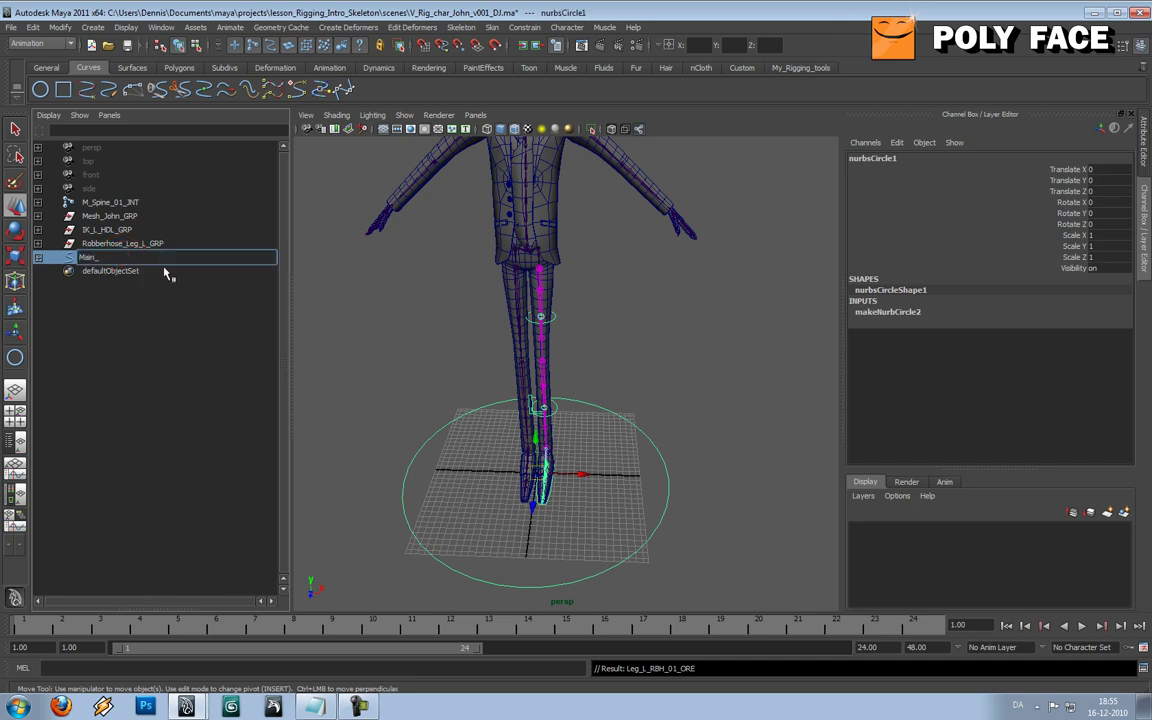
text(CTL)
key(Return)
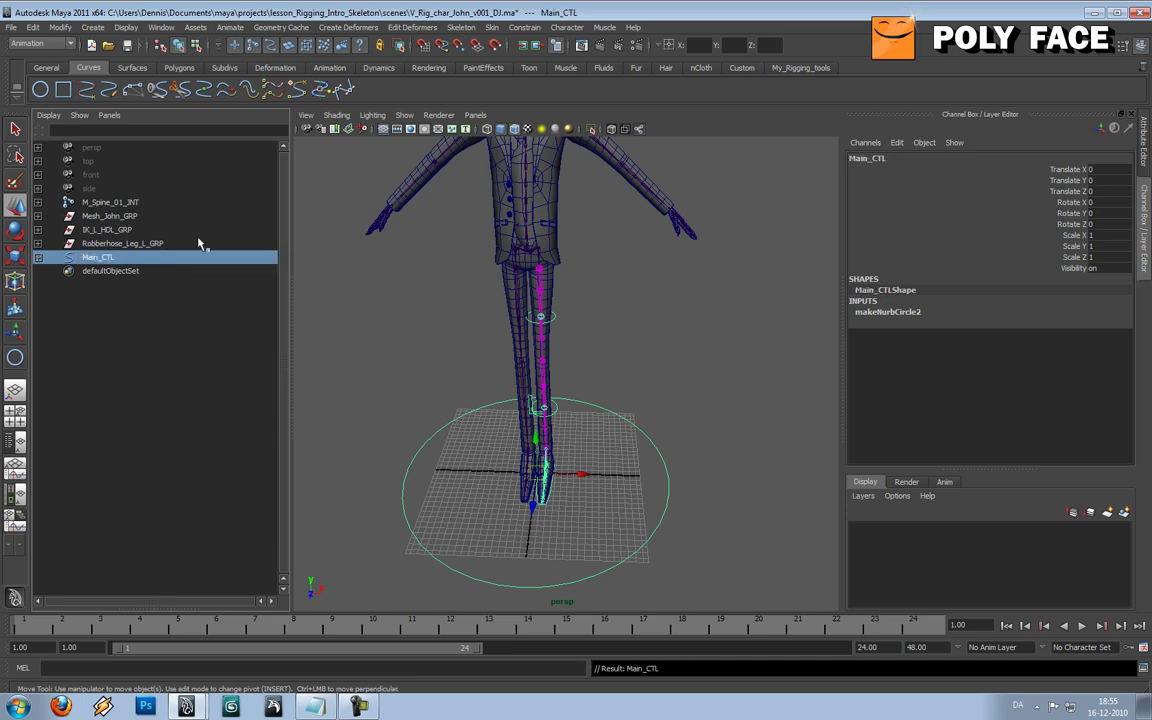
- Draw a smaller NURBS circle on the grid around the left foot, inside Main_CTL
click(318, 237)
alt+drag(401, 295, 581, 255)
alt+middle_drag(581, 255, 609, 346)
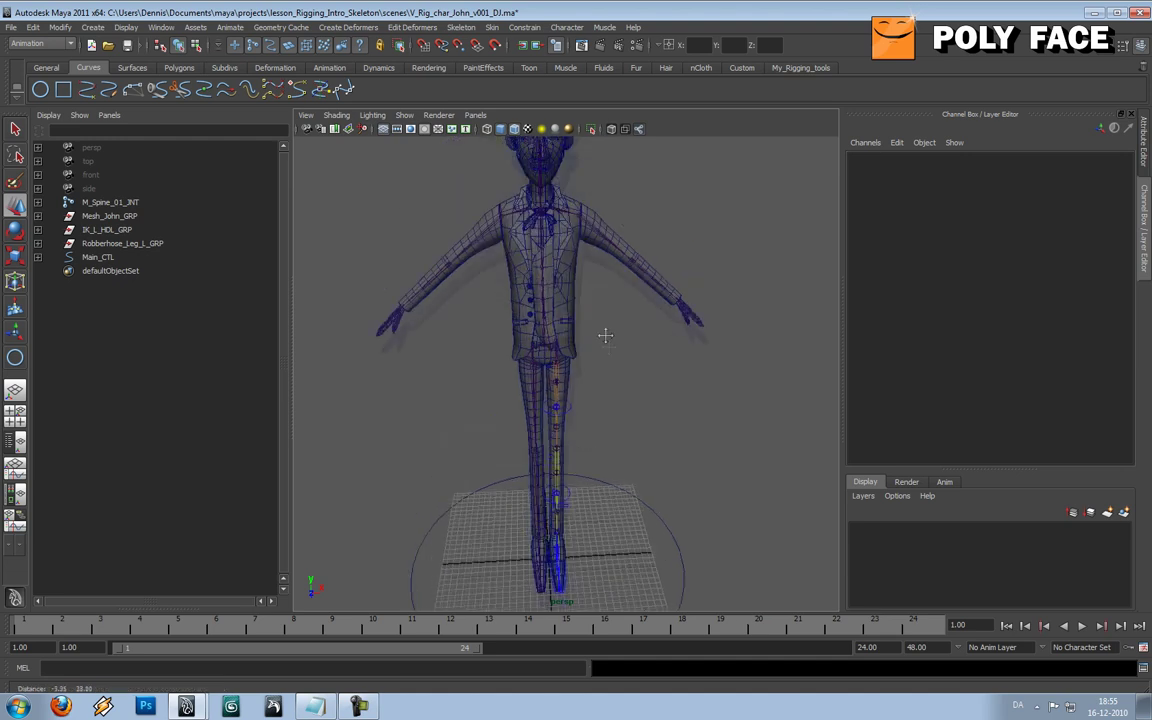
scroll(617, 334, up, 3)
scroll(620, 337, down, 4)
alt+drag(622, 337, 258, 160)
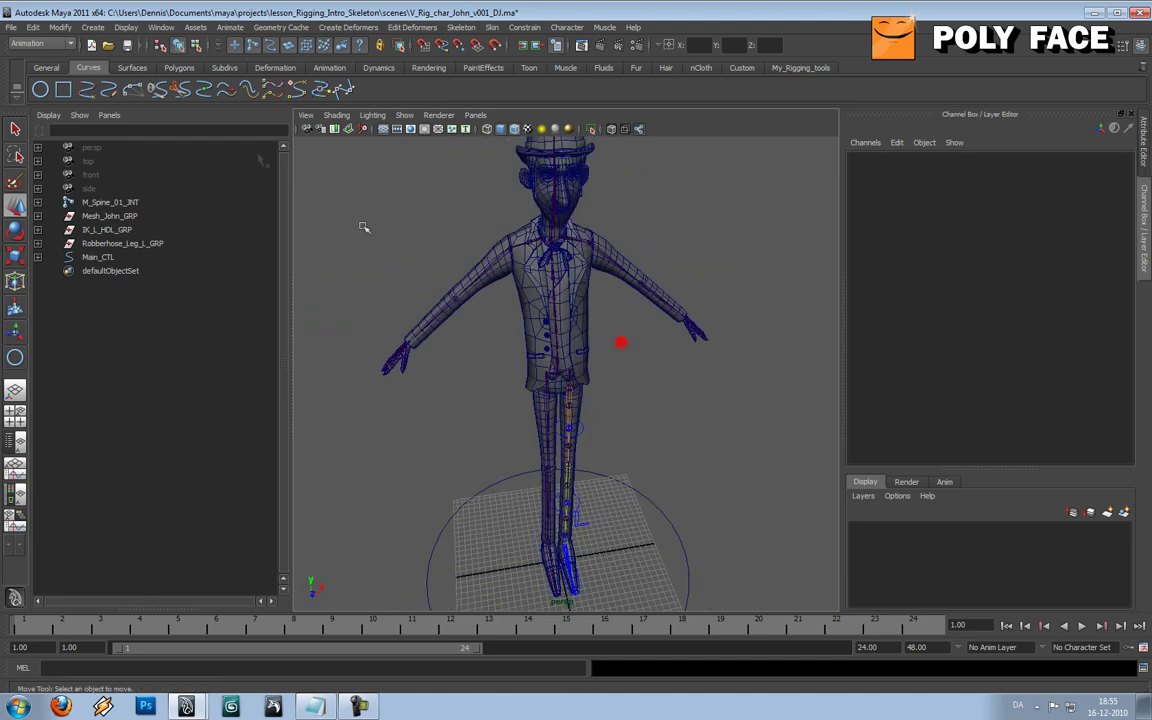
click(40, 89)
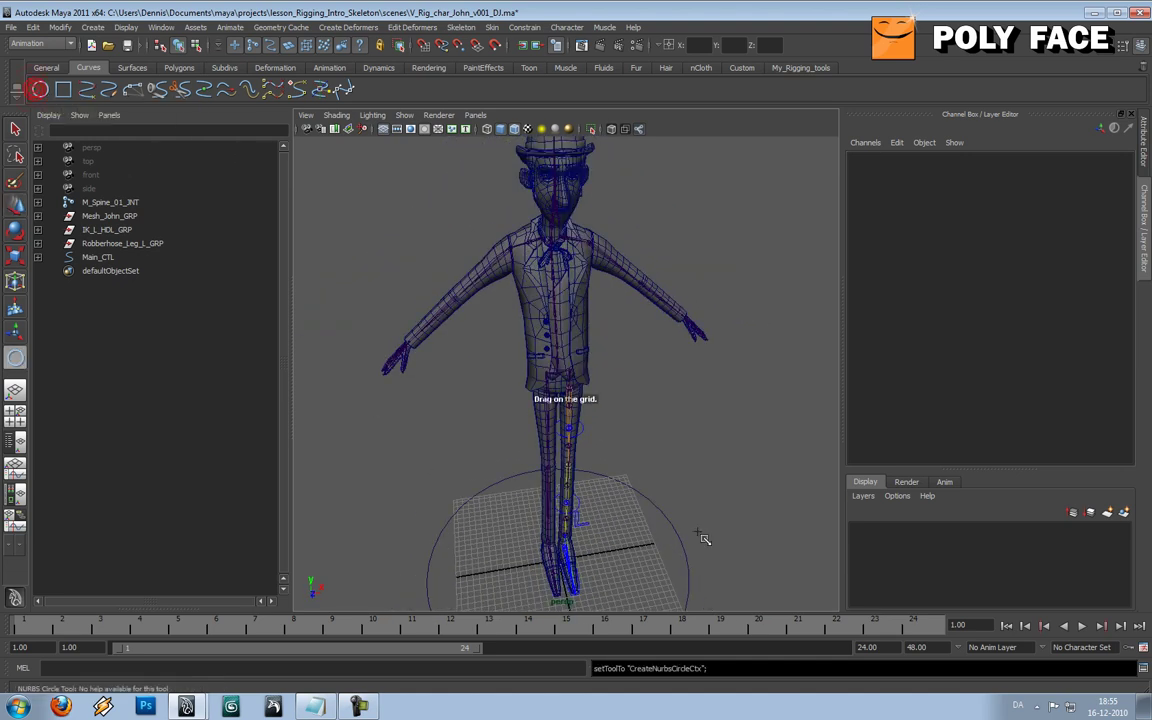
alt+drag(704, 539, 540, 458)
mouse_move(566, 515)
mouse_down()
mouse_move(725, 452)
mouse_move(597, 471)
mouse_move(612, 463)
mouse_up()
key(w)
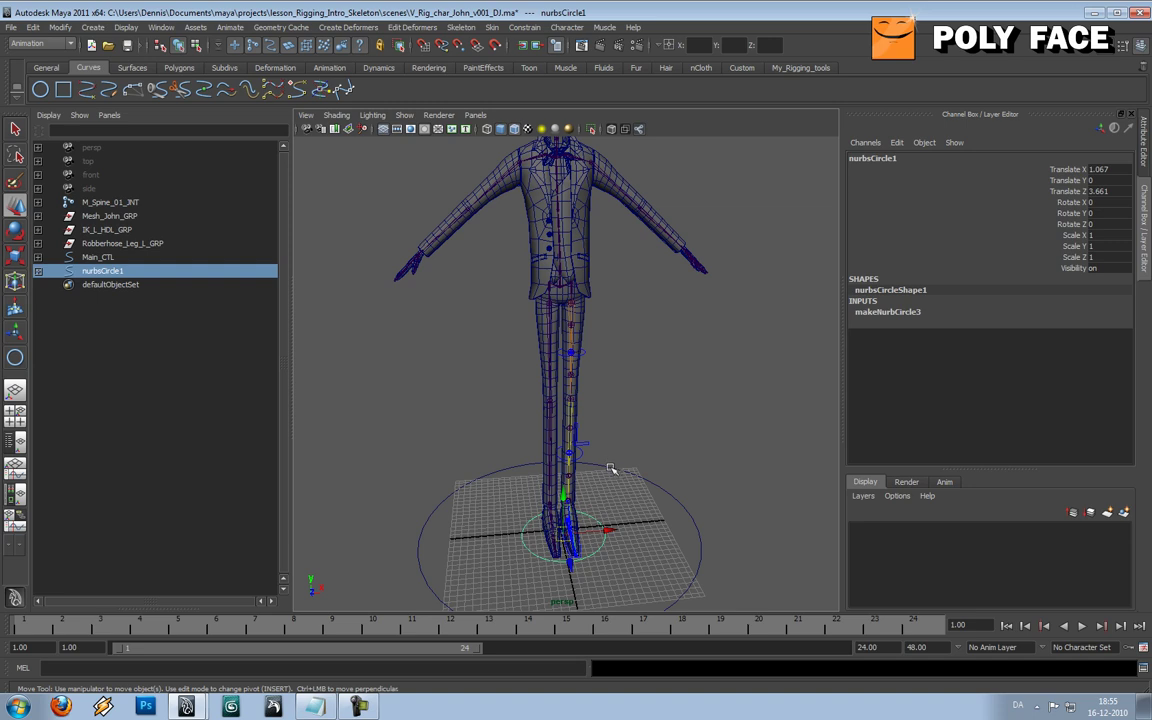
- Orbit around the character to inspect the new circle and select nurbsCircle1
alt+drag(470, 401, 601, 424)
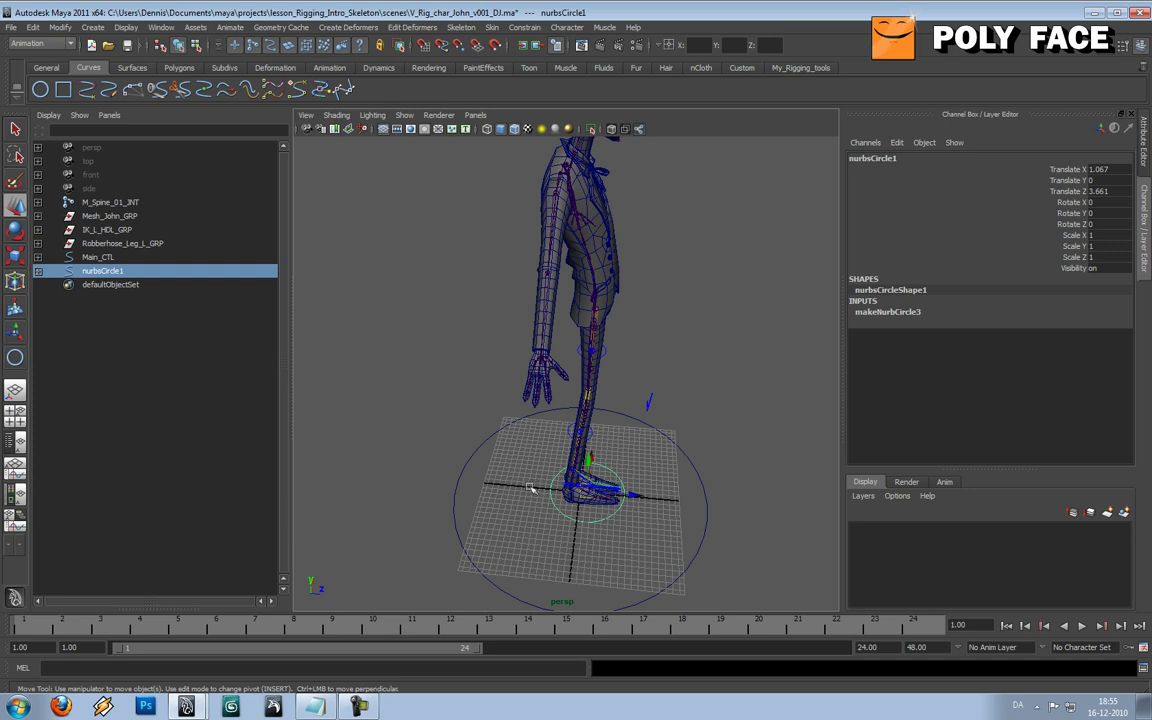
mouse_move(430, 399)
alt+mouse_down()
mouse_move(481, 404)
mouse_move(363, 393)
mouse_move(651, 396)
mouse_move(507, 396)
mouse_move(494, 393)
mouse_move(530, 381)
mouse_move(442, 378)
alt+mouse_up()
click(104, 273)
- Rename nurbsCircle1 to Main_Body_CTL
double_click(104, 272)
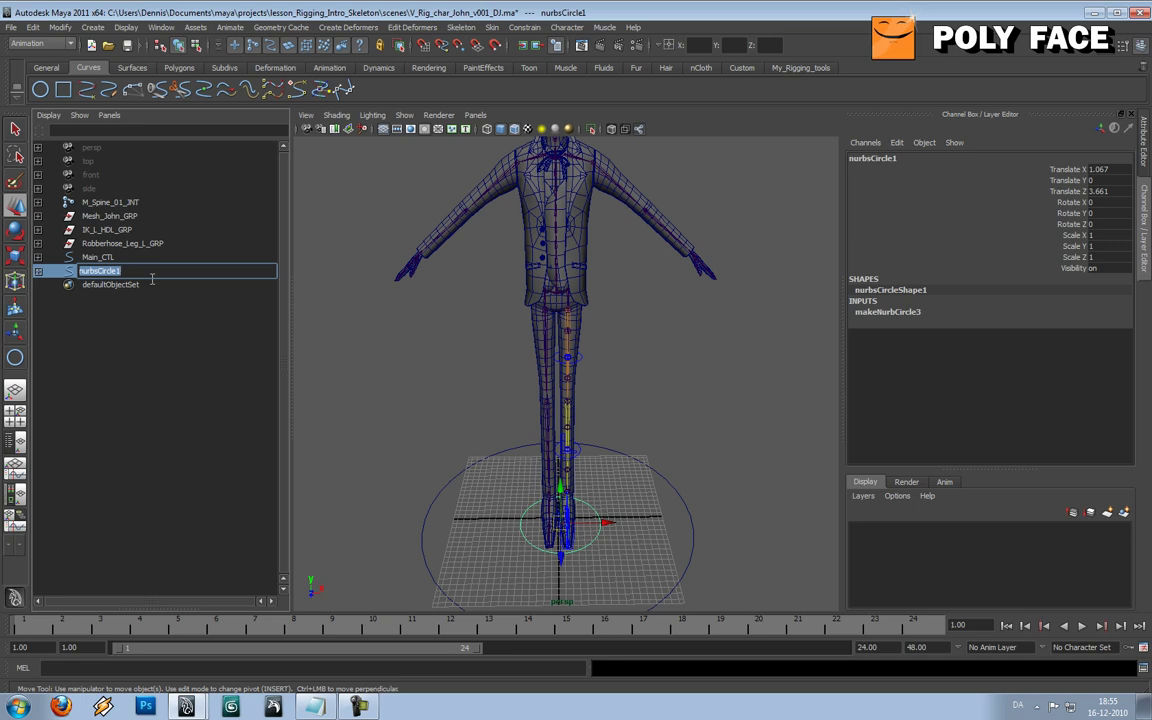
text(Main_Body_CTL)
key(Return)
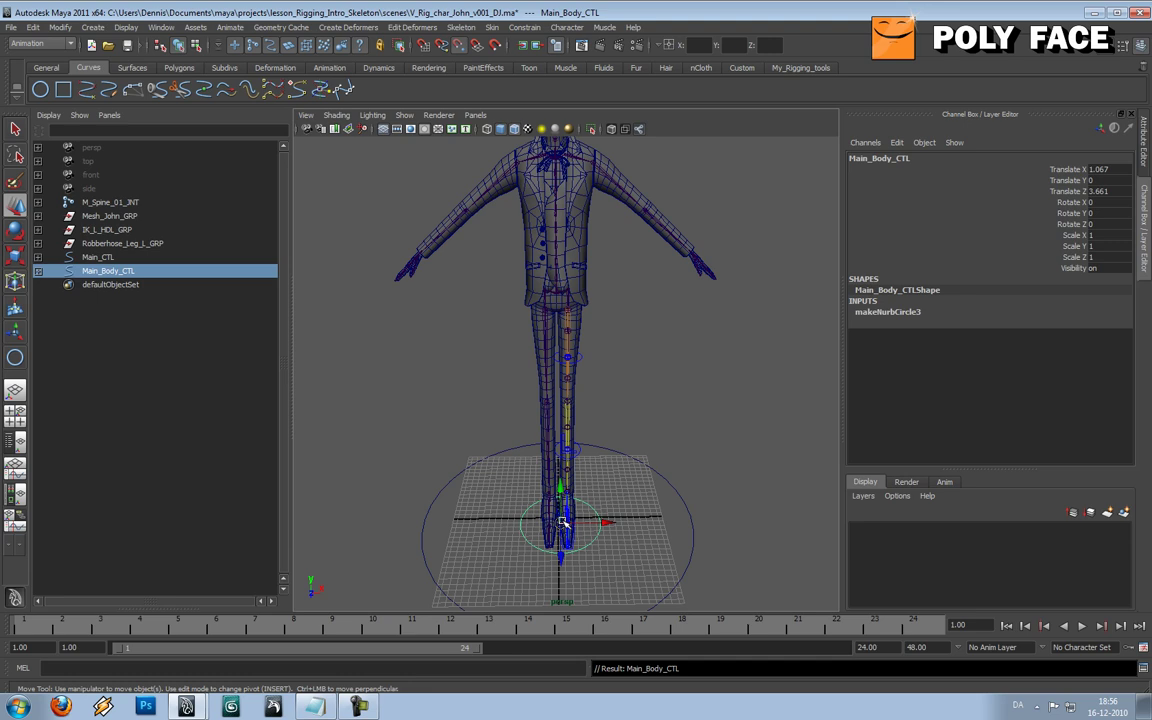
- Raise Main_Body_CTL to the character's waist and scale it up to 1.41
drag(563, 523, 600, 342)
scroll(635, 330, up, 5)
scroll(590, 355, up, 2)
alt+drag(558, 383, 646, 349)
scroll(615, 369, down, 2)
scroll(627, 378, down, 2)
key(r)
key(ctrl+z)
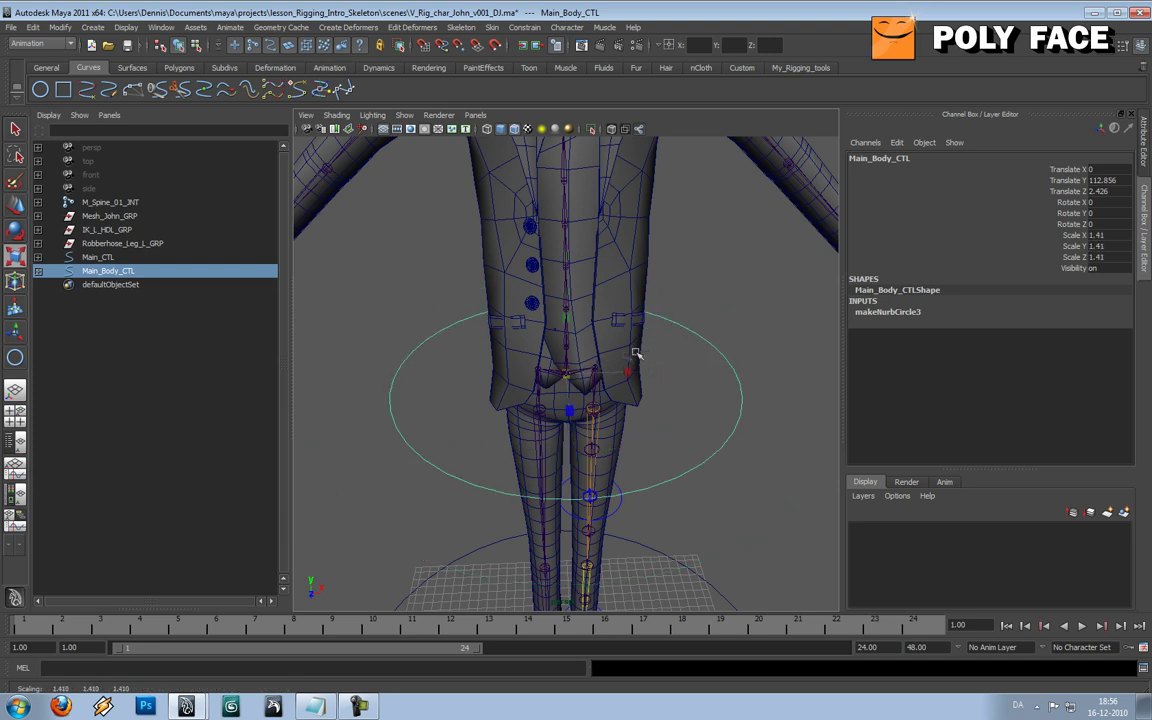
click(626, 357)
- Duplicate Main_Body_CTL and shrink the copy to 0.877 scale as an inner hip ring
key(ctrl+d)
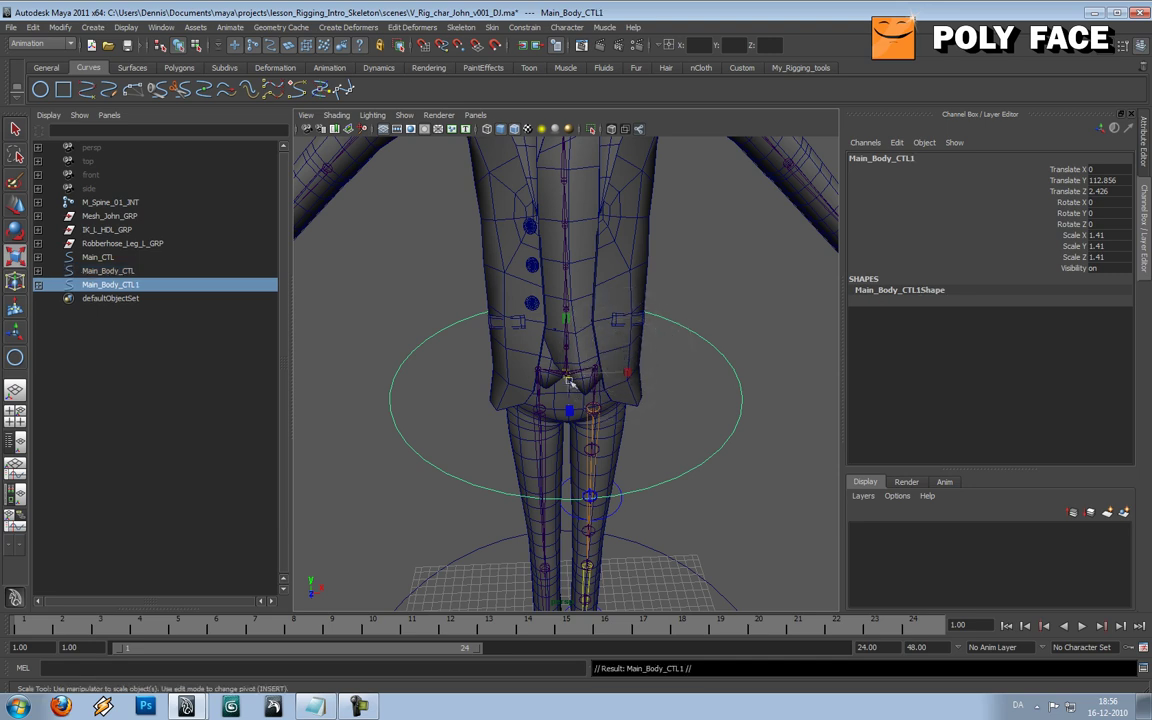
drag(566, 376, 558, 381)
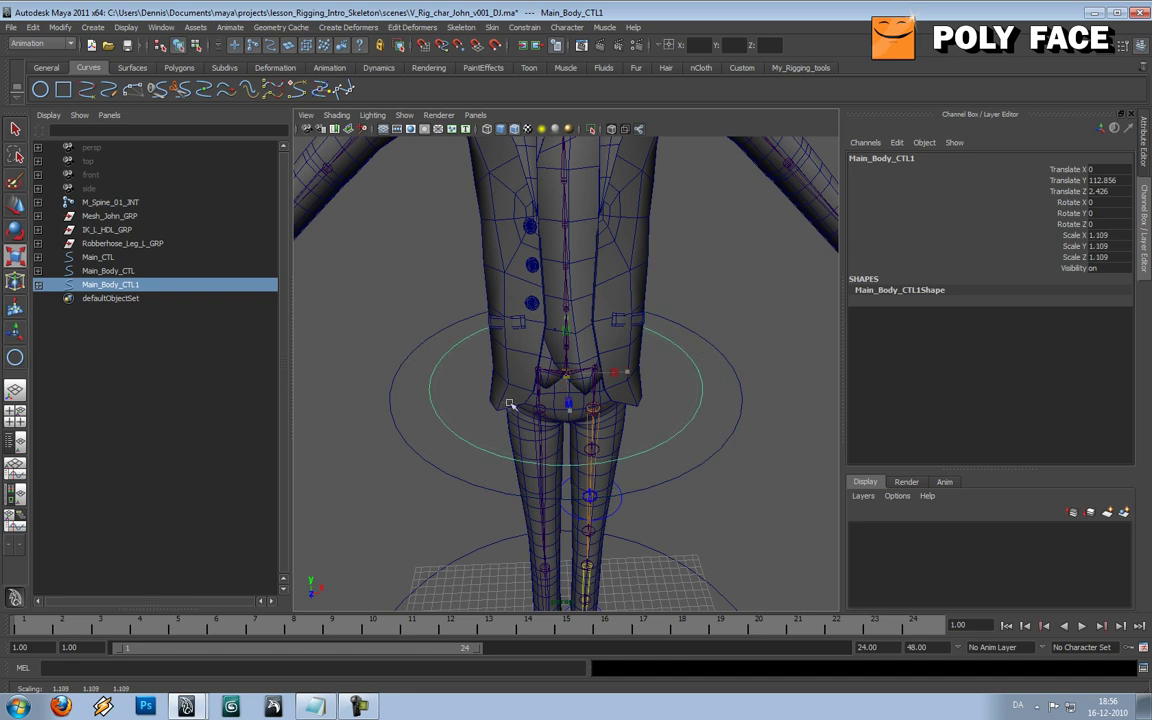
middle_drag(505, 407, 466, 427)
alt+drag(527, 348, 560, 358)
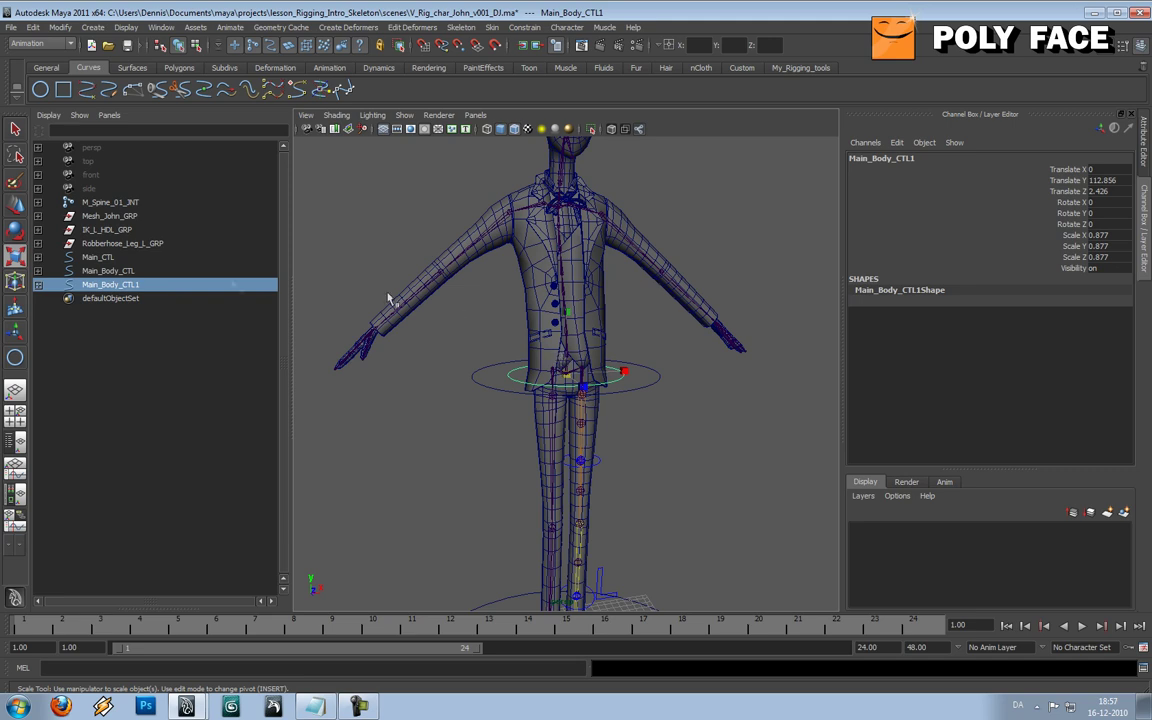
double_click(150, 285)
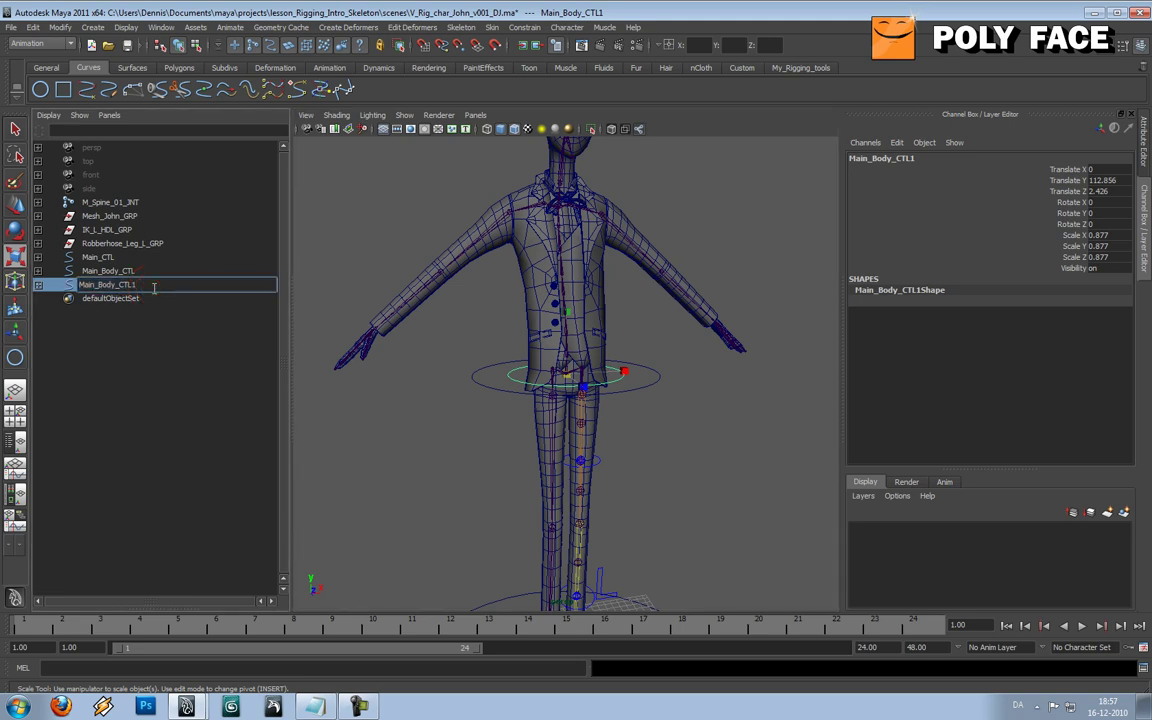
- Rename Main_Body_CTL1 to Hips_CTL
key(BackSpace)
key(BackSpace)
key(BackSpace)
key(BackSpace)
key(BackSpace)
key(BackSpace)
key(BackSpace)
key(BackSpace)
key(BackSpace)
text(Hips)
key(Return)
- Duplicate Hips_CTL and snap the copy up the torso to Translate Y 124.152, centred on the spine
key(ctrl+d)
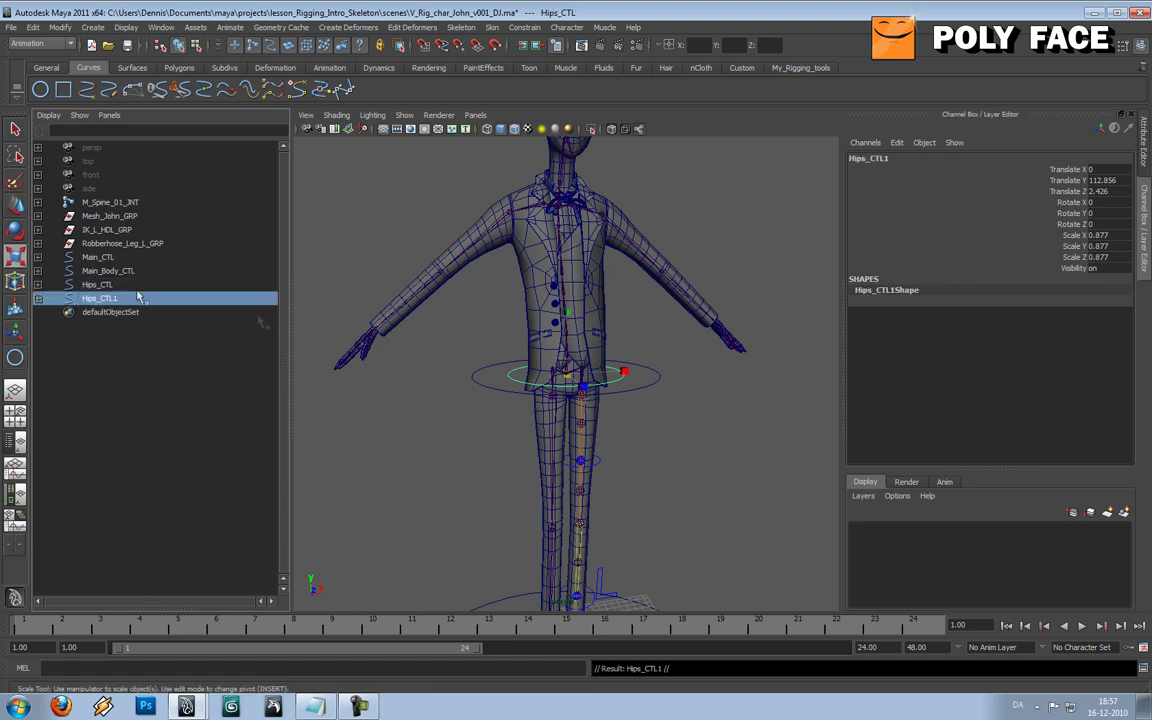
key(w)
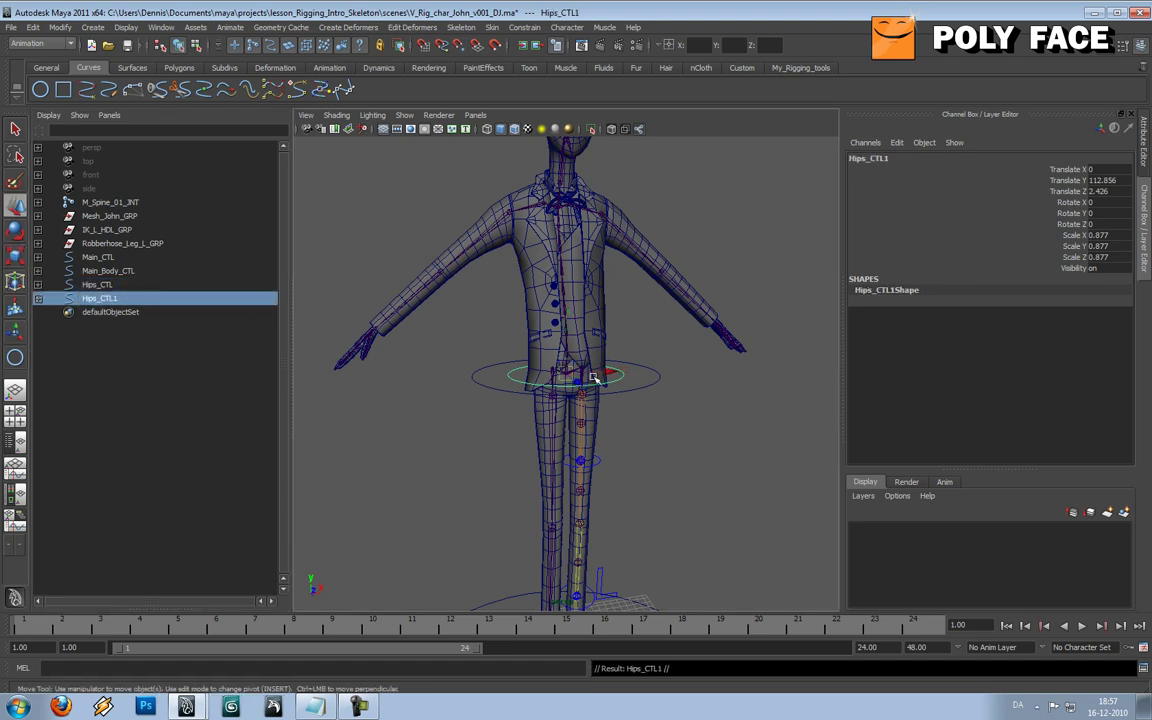
key(v)
drag(569, 372, 484, 446)
scroll(566, 334, up, 5)
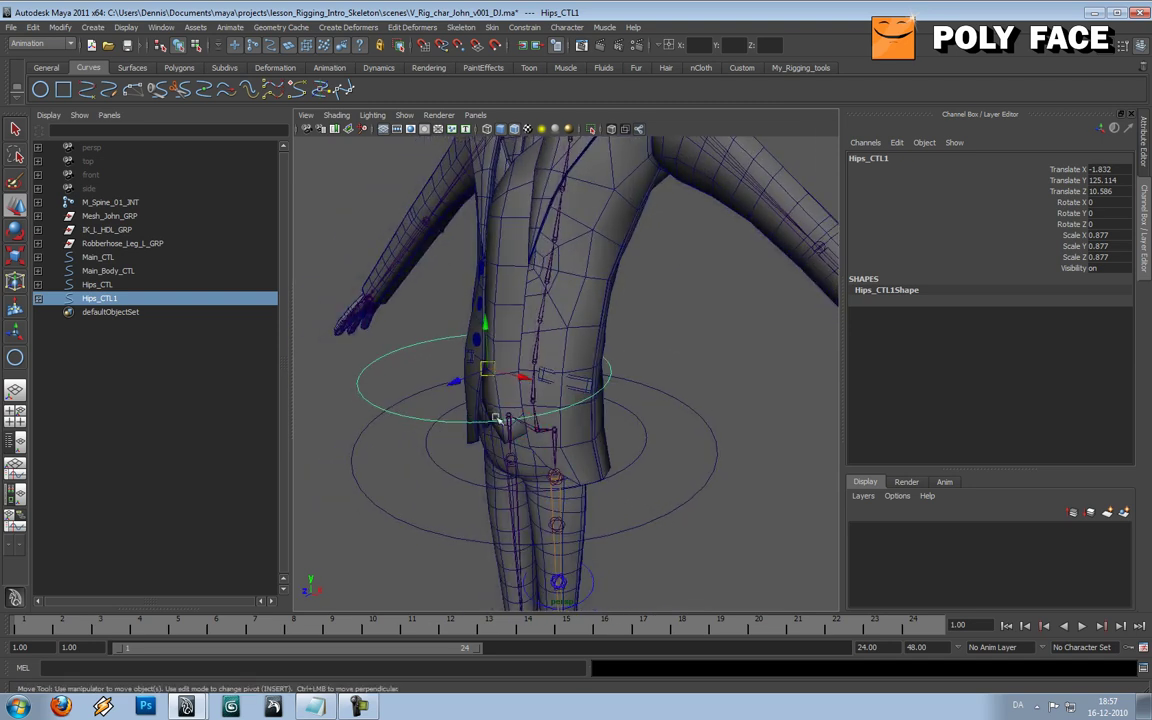
middle_drag(491, 410, 534, 358)
mouse_move(527, 342)
alt+mouse_down()
mouse_move(761, 329)
mouse_move(559, 341)
mouse_move(571, 345)
alt+mouse_up()
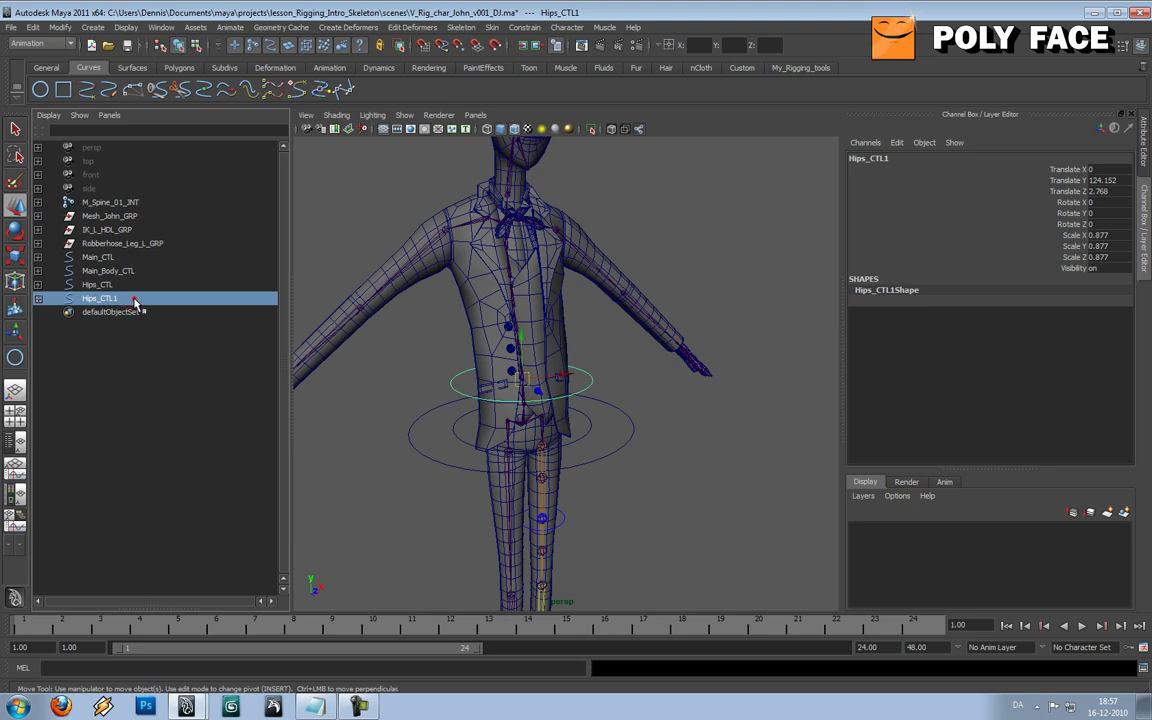
double_click(100, 298)
- Rename Hips_CTL1 to Spine_01_CTL
click(134, 298)
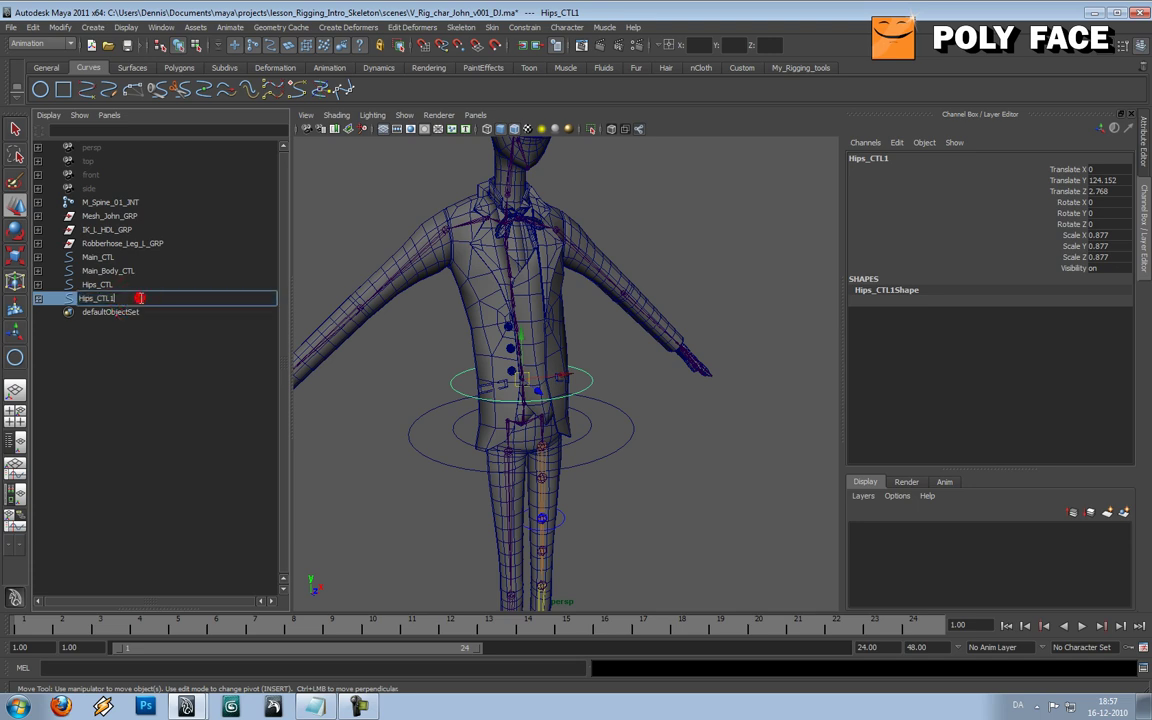
text(Spine_01)
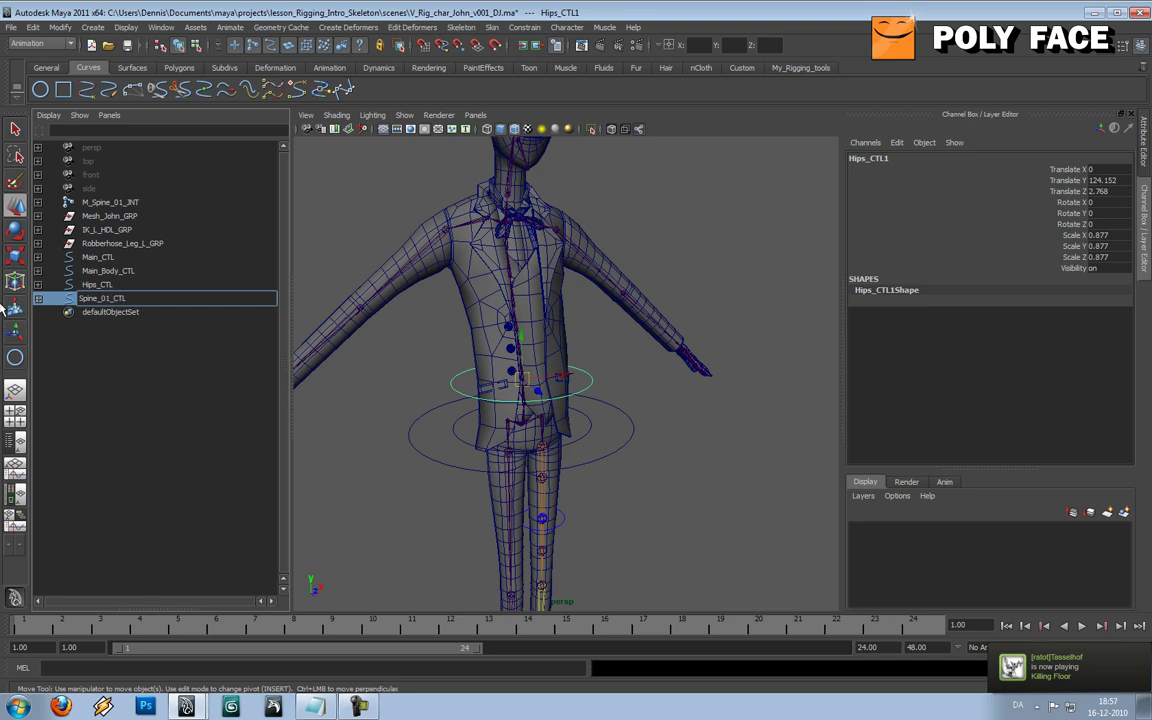
key(Return)
- Duplicate Spine_01_CTL and raise the copy Spine_01_CTL1 up the chest
key(ctrl+d)
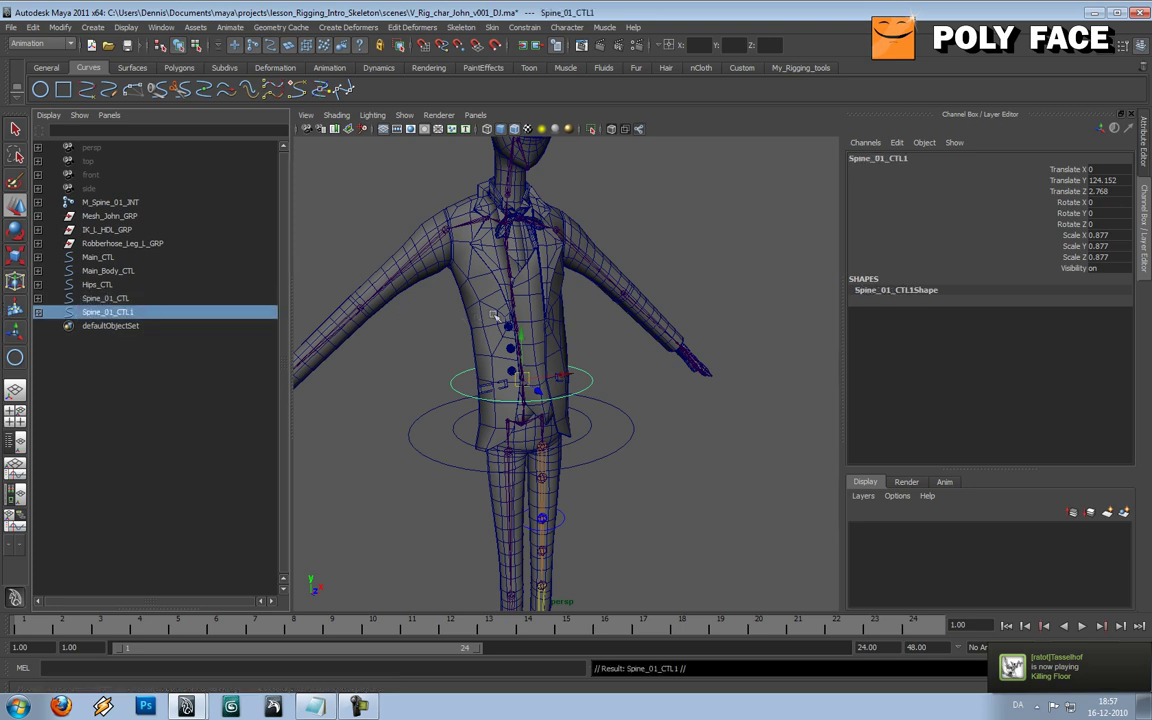
alt+drag(481, 316, 537, 321)
scroll(535, 320, up, 4)
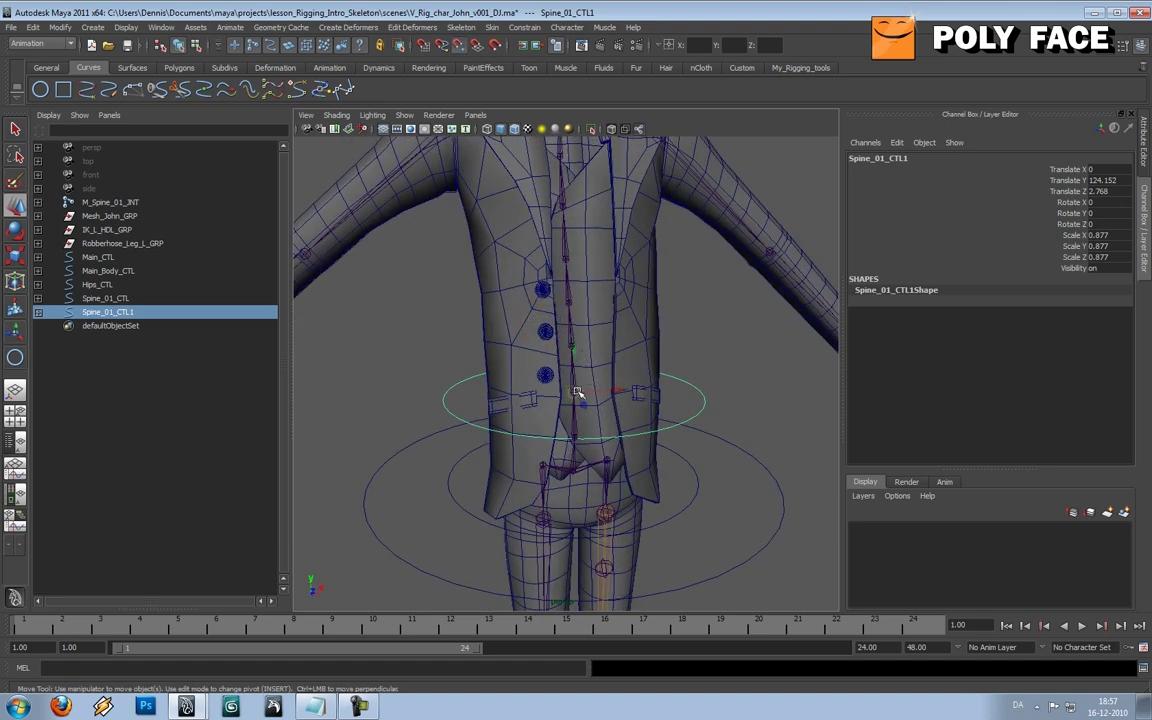
drag(577, 392, 505, 300)
- Inspect the chest-level Spine_01_CTL1 (Translate Y 140.926, Z -2.48) from several angles and select it
click(492, 287)
scroll(510, 350, up, 3)
alt+drag(510, 350, 553, 352)
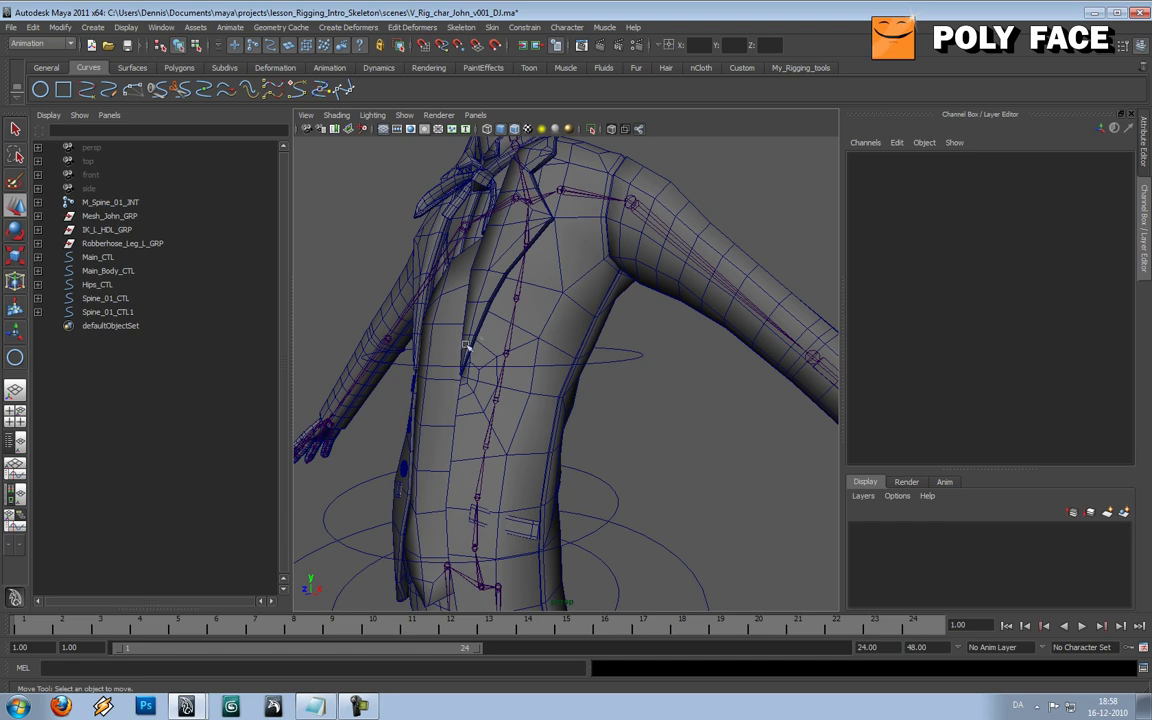
scroll(496, 330, down, 5)
alt+drag(496, 329, 590, 348)
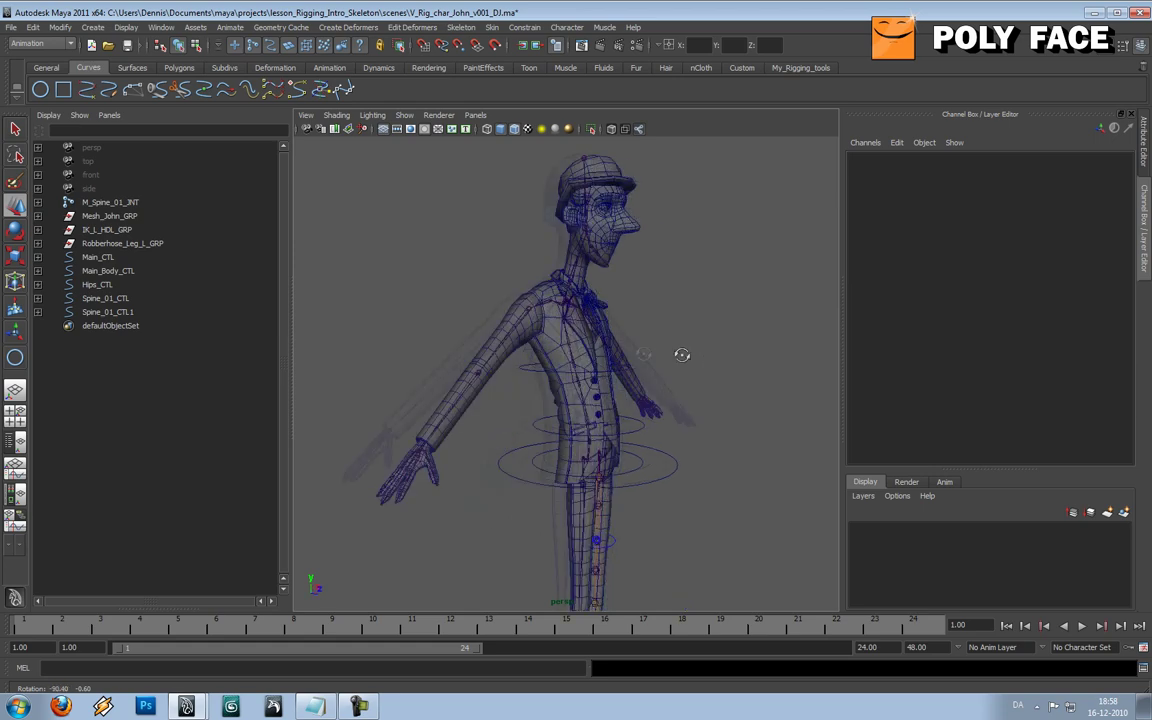
scroll(586, 352, up, 4)
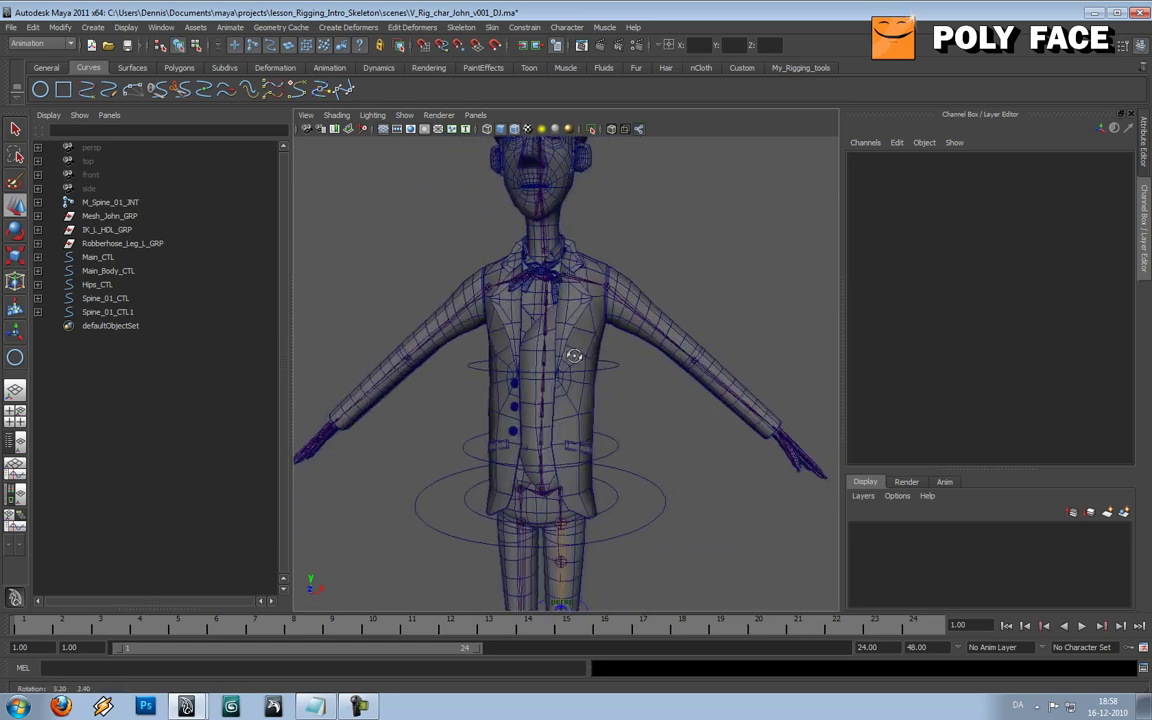
scroll(627, 424, up, 4)
mouse_move(630, 419)
alt+mouse_down()
mouse_move(560, 424)
mouse_move(740, 422)
mouse_move(615, 423)
alt+mouse_up()
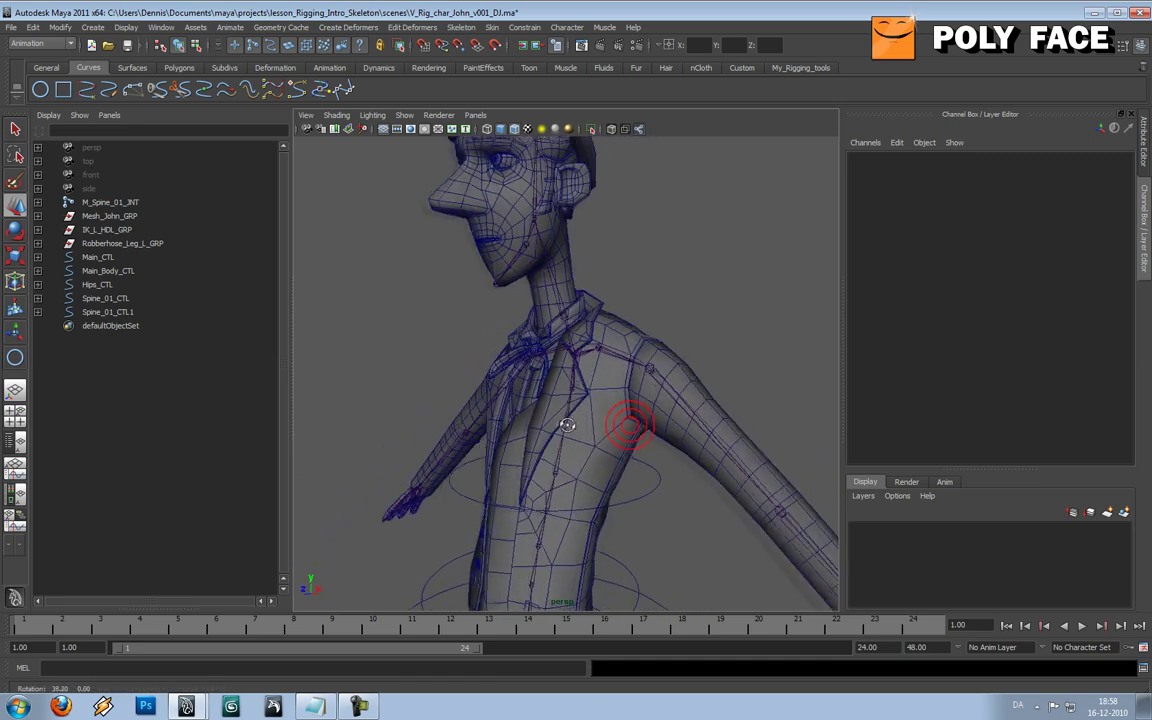
click(681, 470)
alt+drag(681, 470, 637, 395)
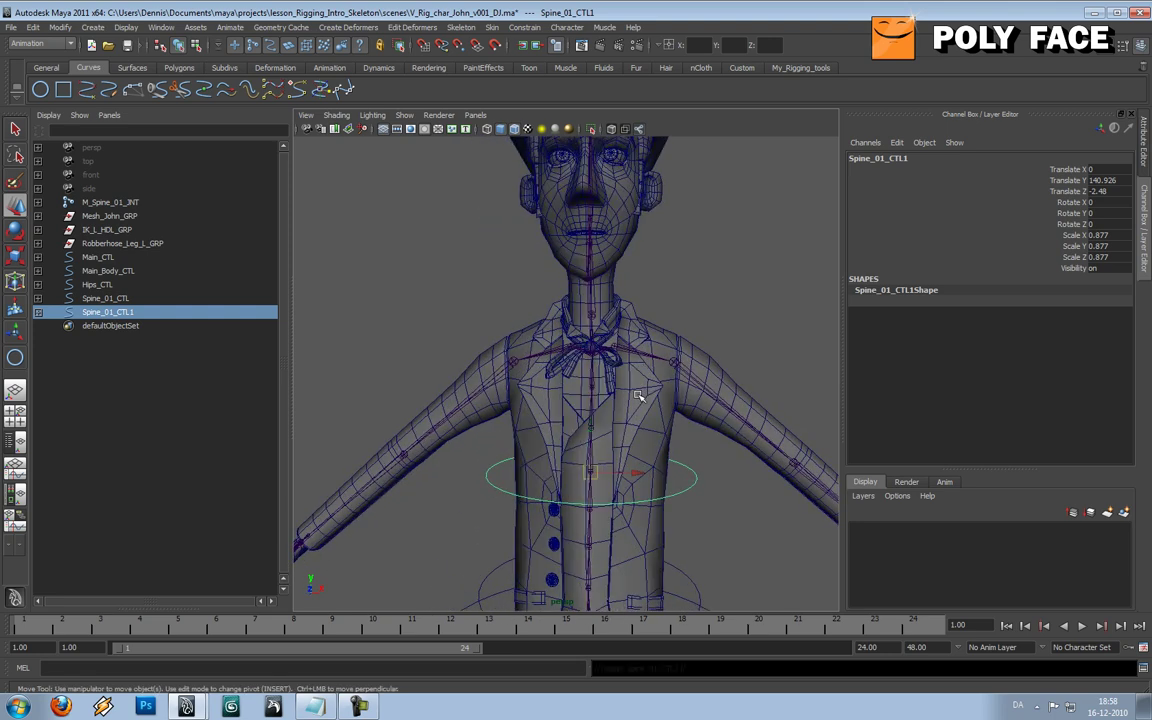
- Duplicate the chest spine circle into Spine_01_CTL2 and view it from a three-quarter side angle
key(ctrl+d)
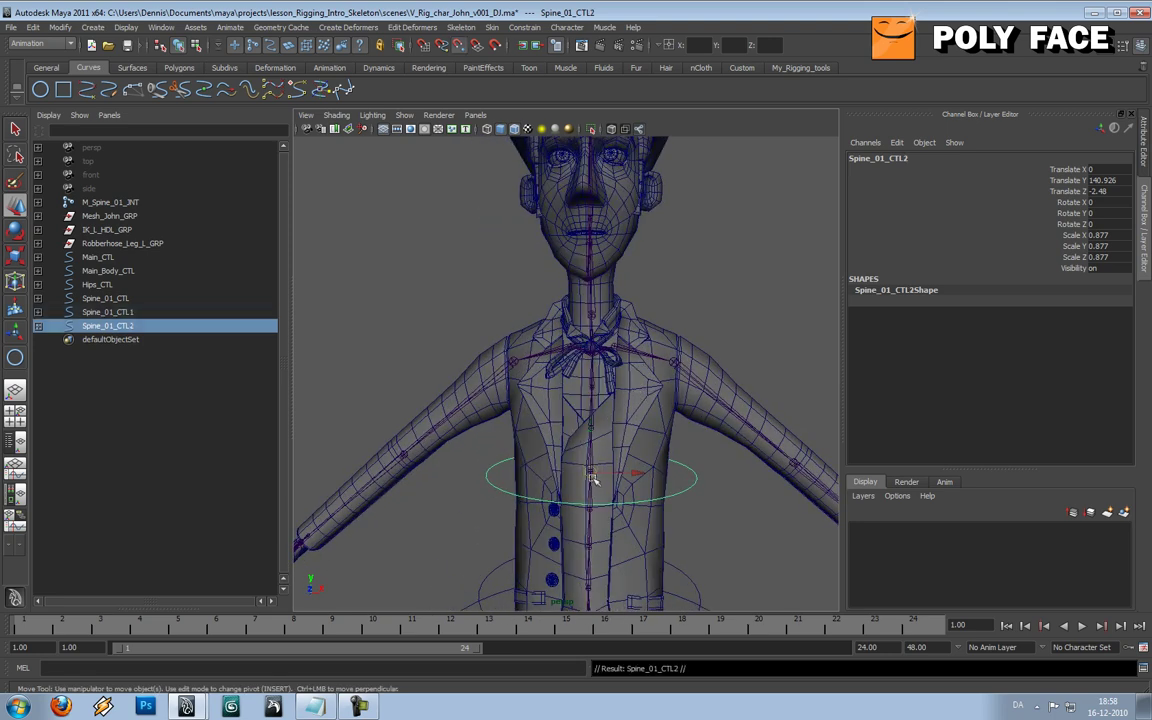
alt+drag(679, 434, 510, 428)
scroll(602, 357, down, 3)
scroll(634, 352, up, 5)
scroll(532, 330, down, 4)
scroll(584, 347, up, 5)
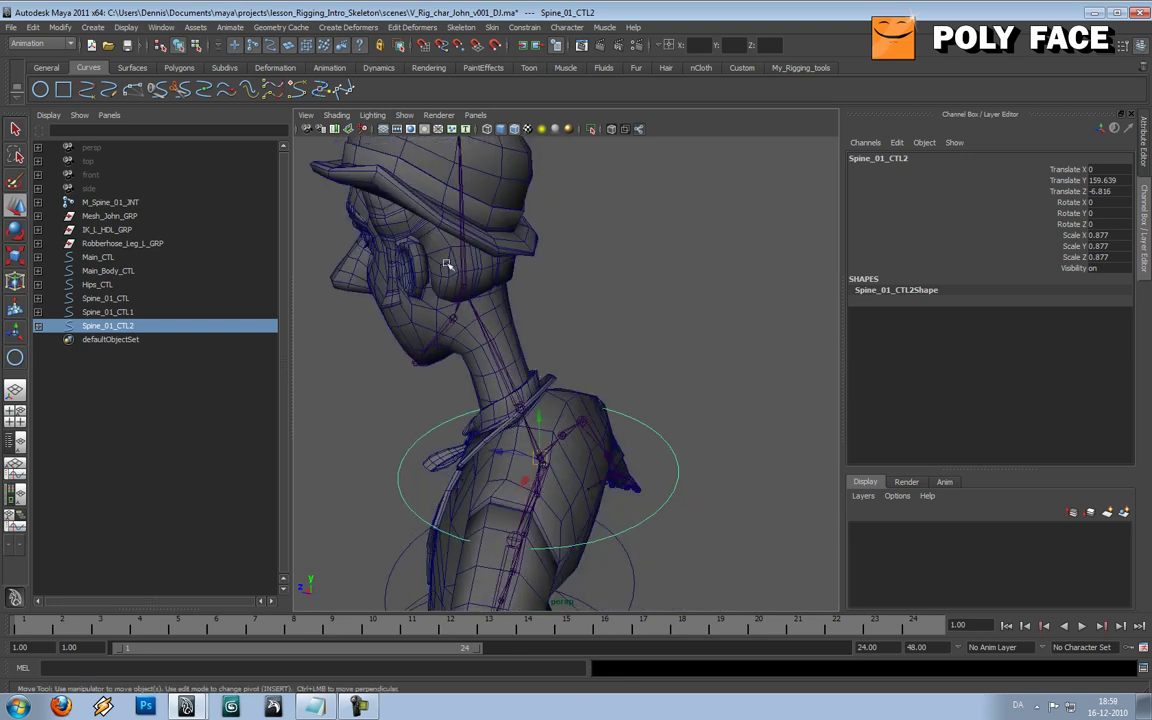
- Duplicate the circle again as Spine_01_CTL3, raised to head height and centred with Translate X 0
alt+drag(447, 273, 488, 323)
key(ctrl+d)
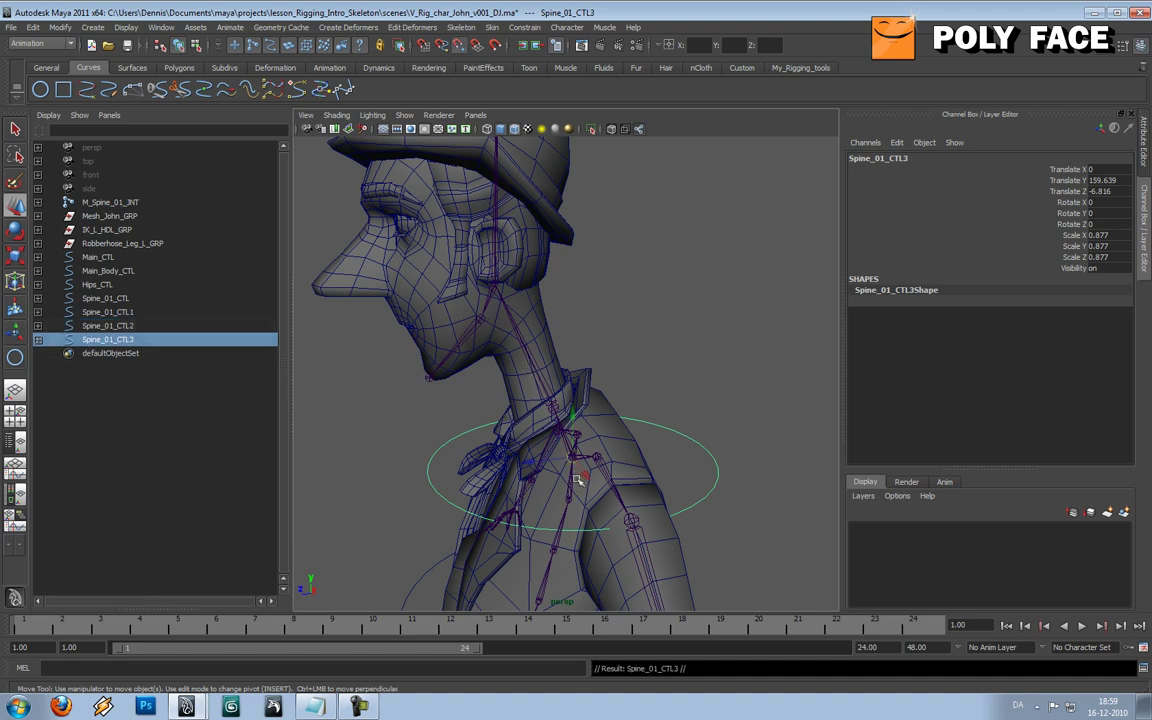
drag(575, 460, 488, 285)
mouse_move(579, 321)
alt+mouse_down()
mouse_move(705, 316)
mouse_move(409, 301)
mouse_move(625, 311)
mouse_move(597, 312)
alt+mouse_up()
alt+right_drag(597, 312, 604, 360)
alt+drag(604, 360, 656, 368)
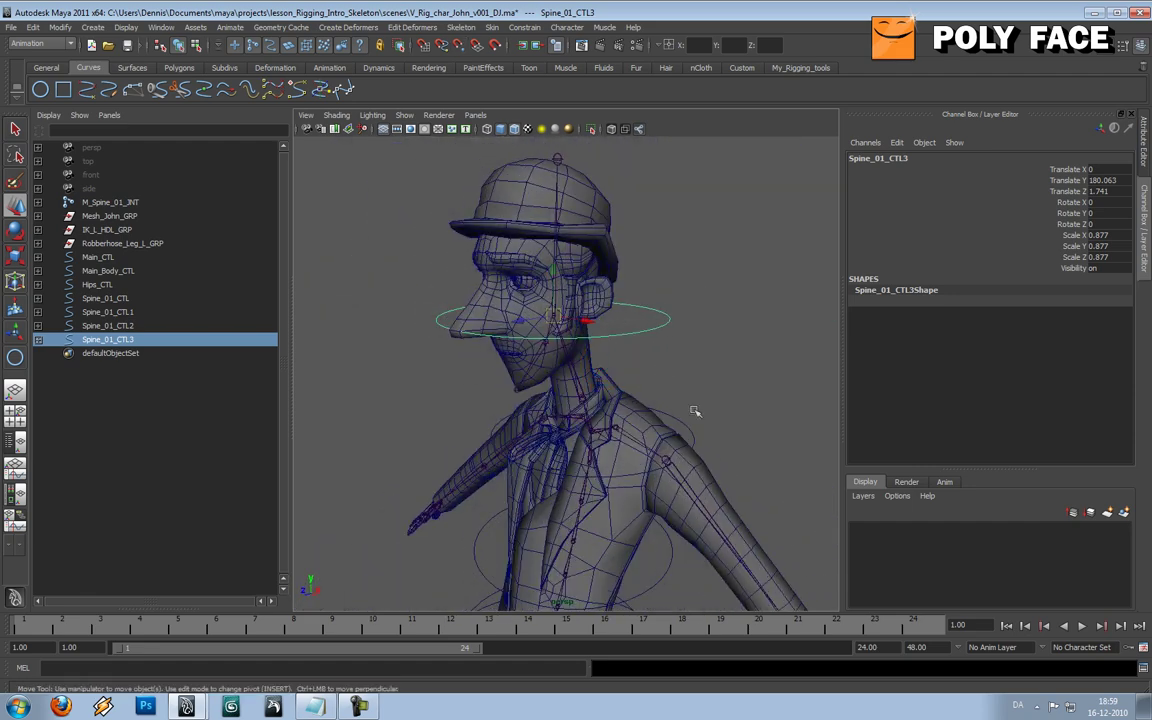
alt+drag(684, 425, 645, 342)
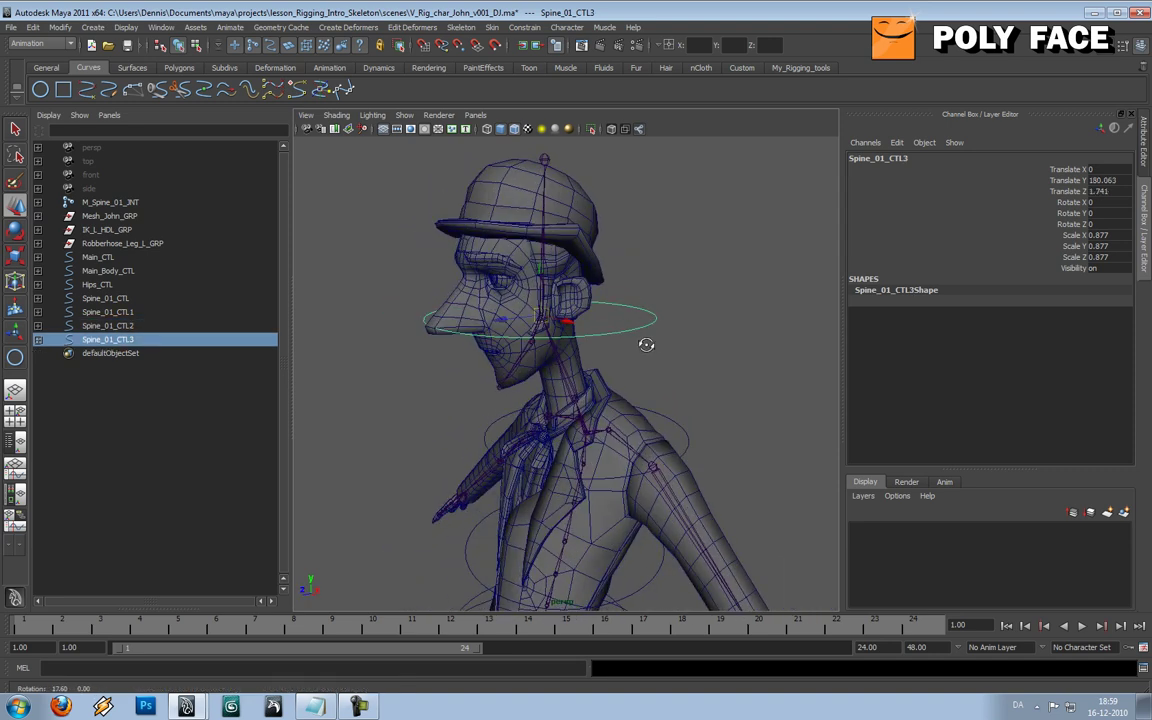
double_click(168, 341)
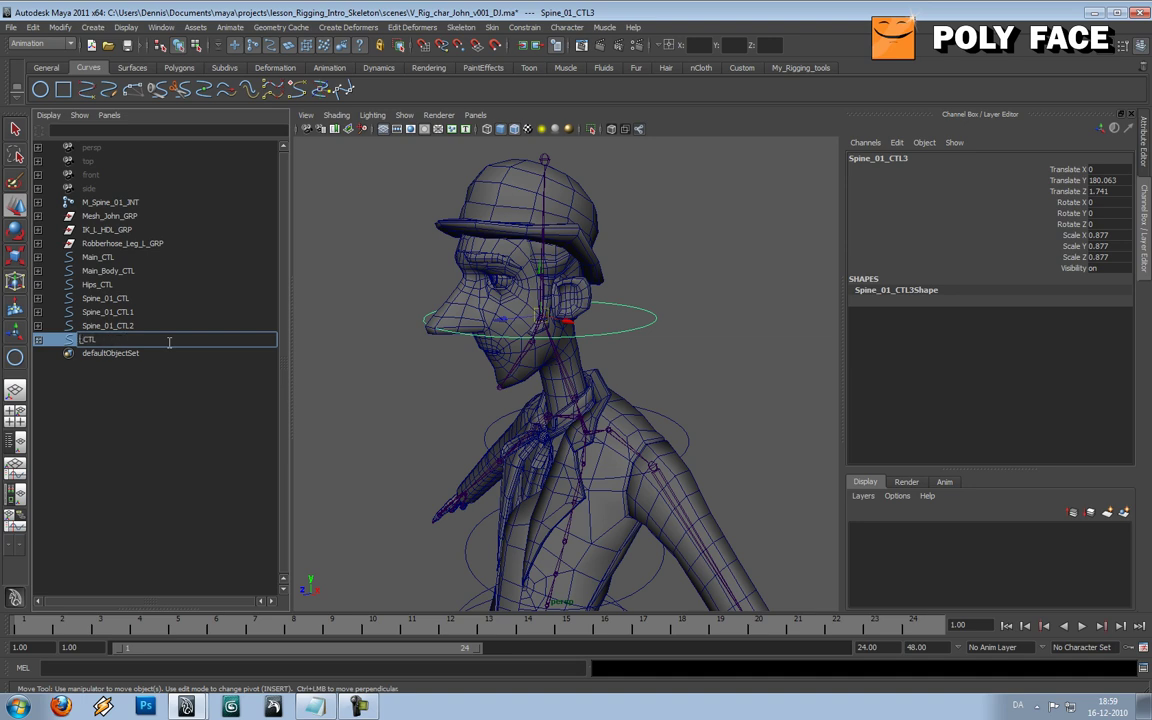
- Rename the head circle to Head_CTL, fixing its capitalisation
text(Ead)
key(Return)
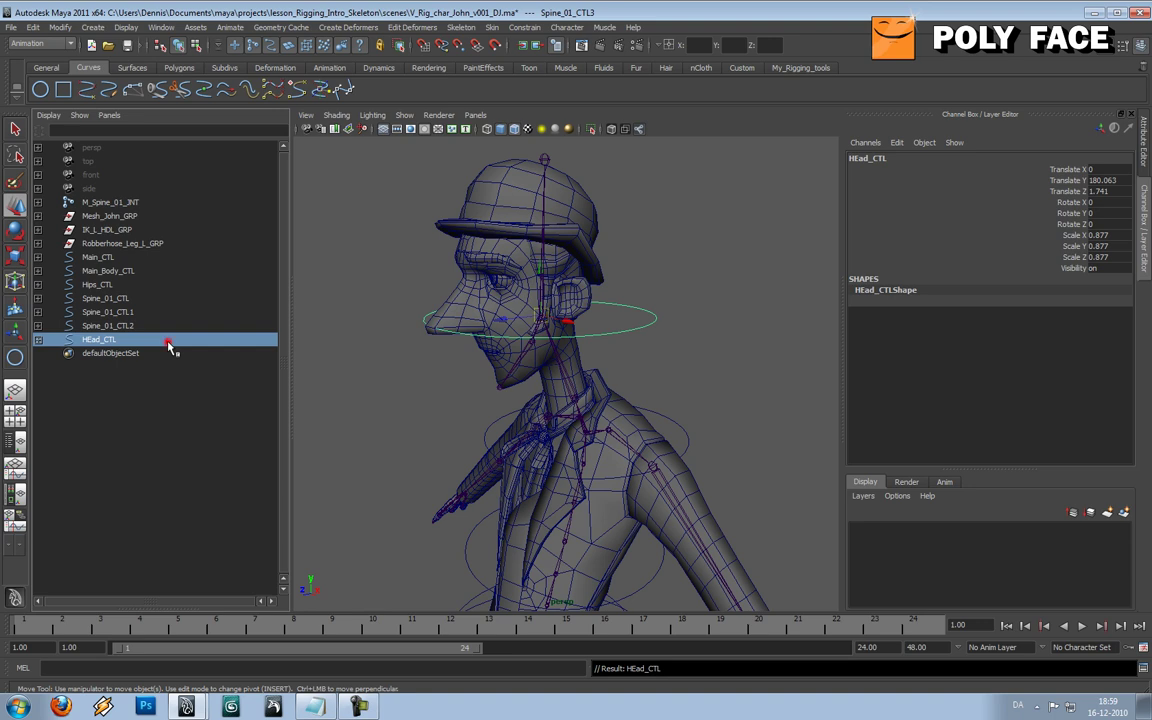
double_click(118, 340)
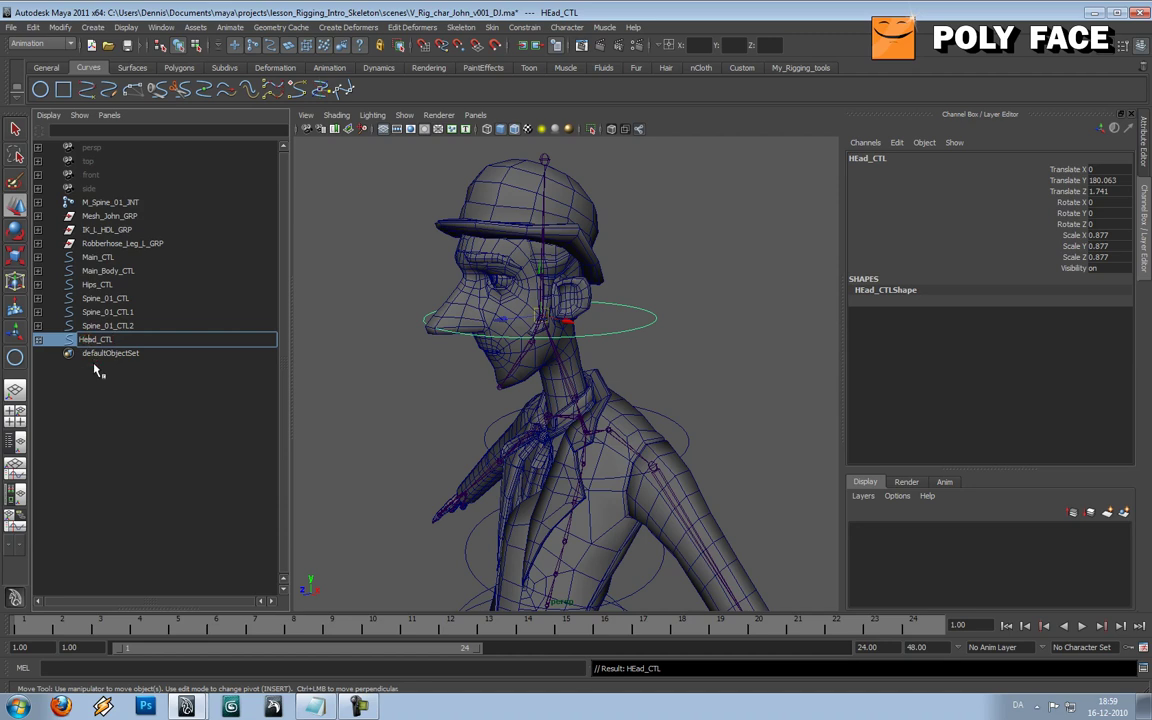
key(Return)
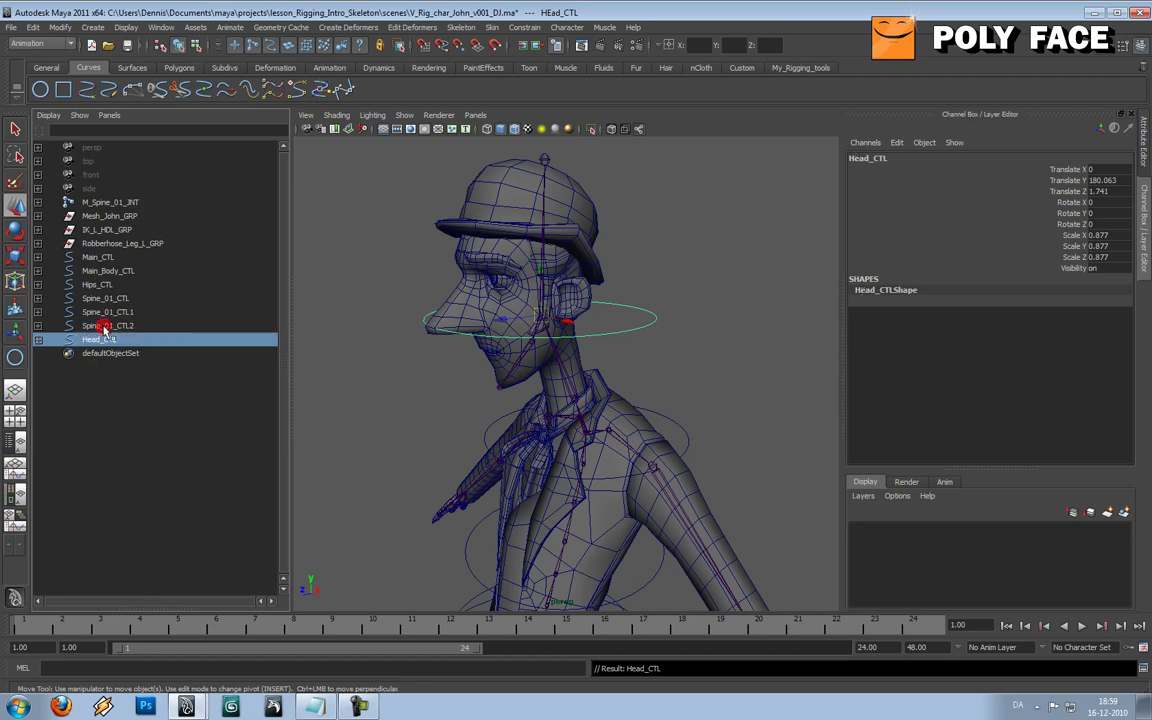
- Rename Spine_01_CTL2 to Spine_03_CTL by editing the number in its name
double_click(105, 326)
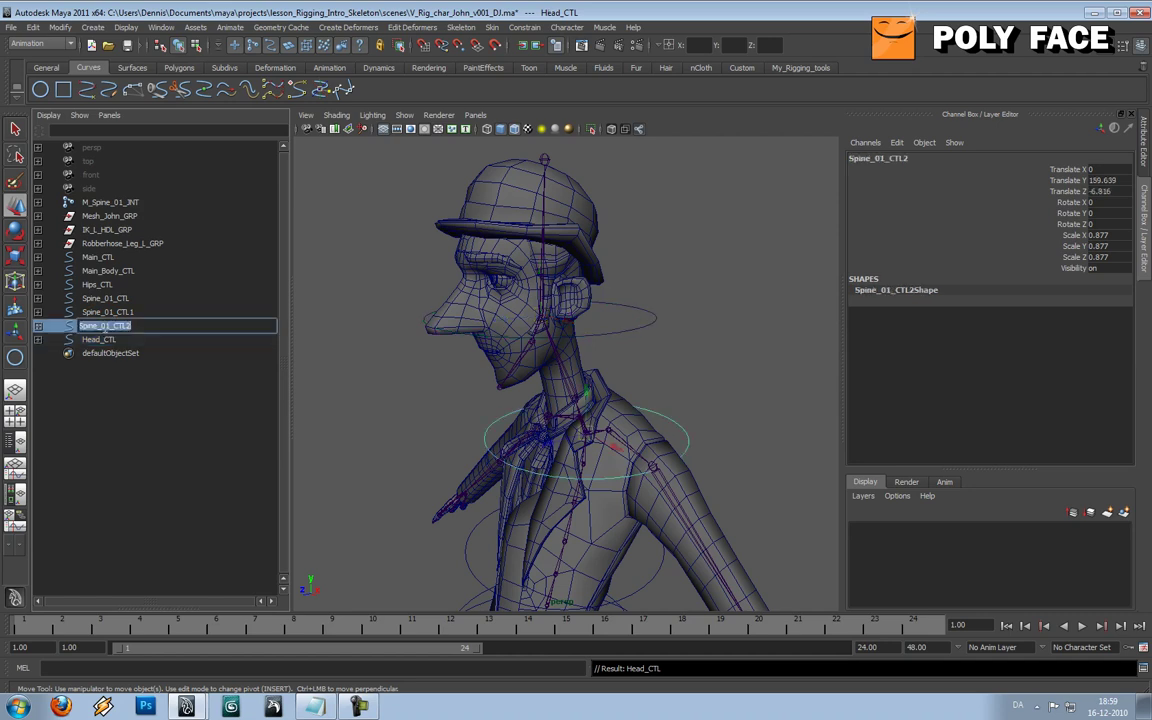
click(178, 322)
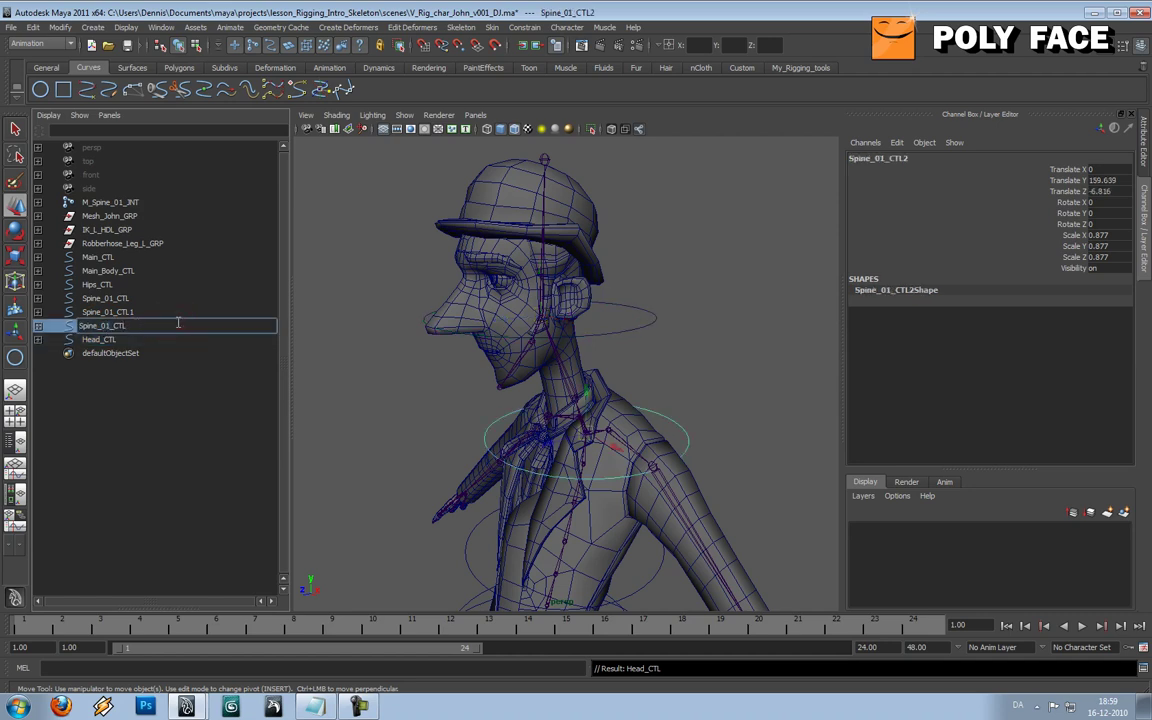
key(Left)
key(Left)
key(Left)
key(Left)
key(BackSpace)
text(2)
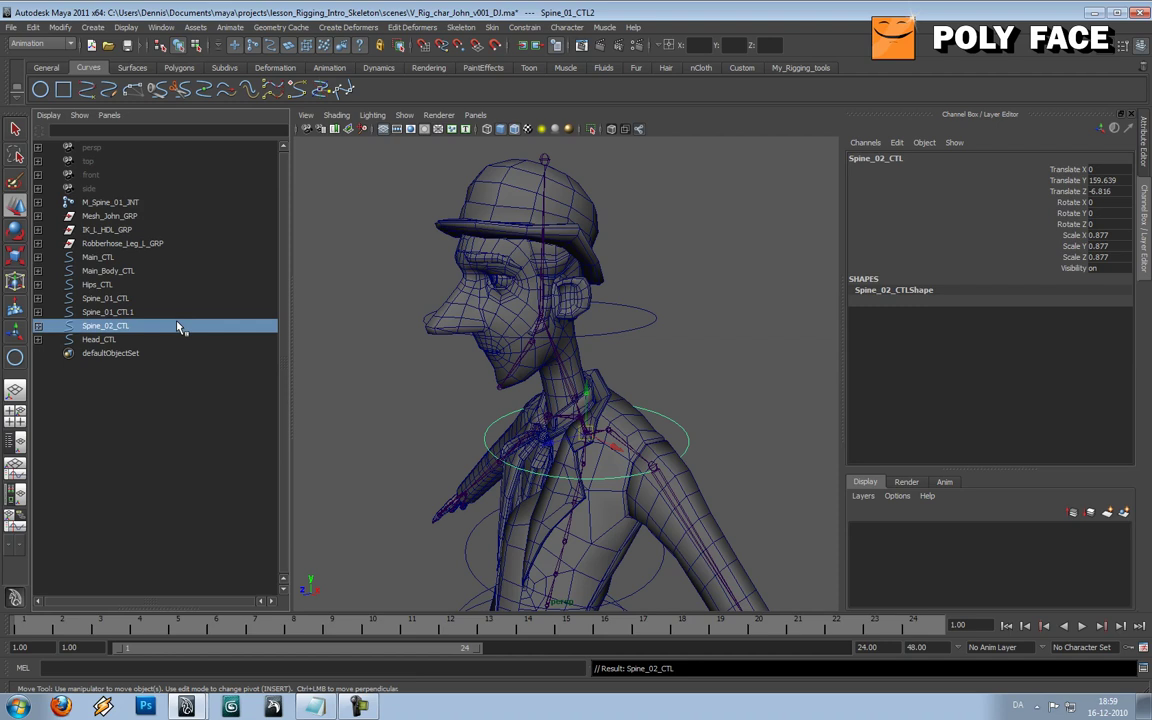
key(Return)
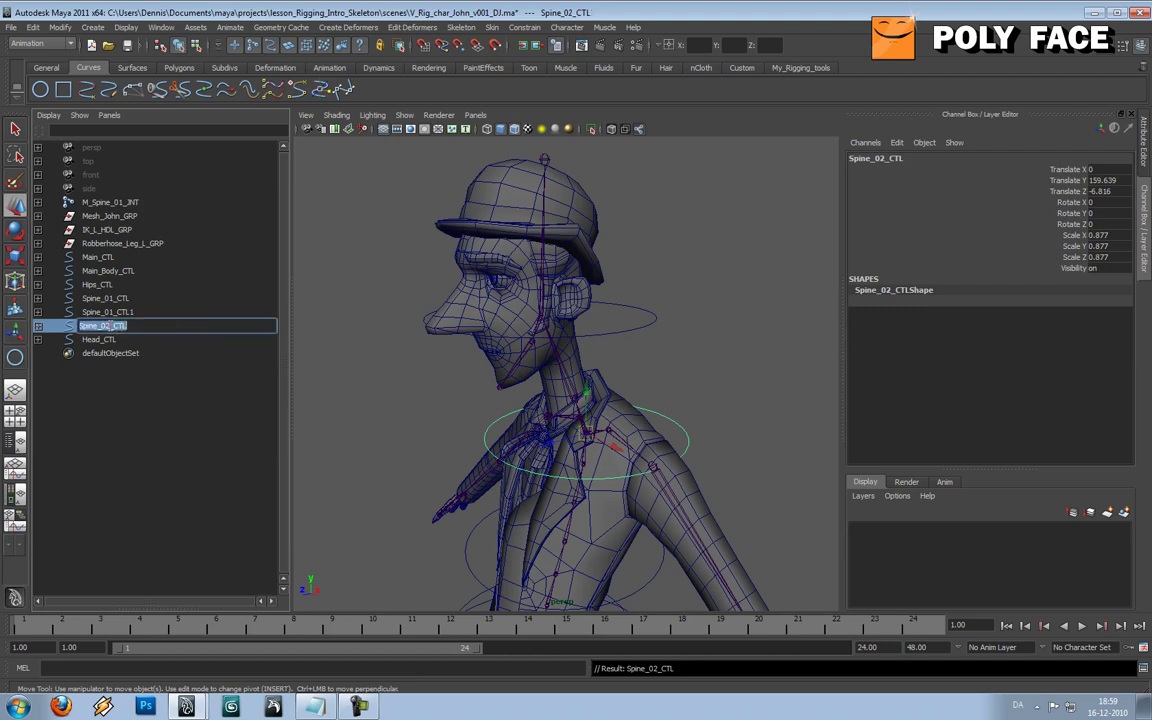
click(107, 326)
text(3)
key(Return)
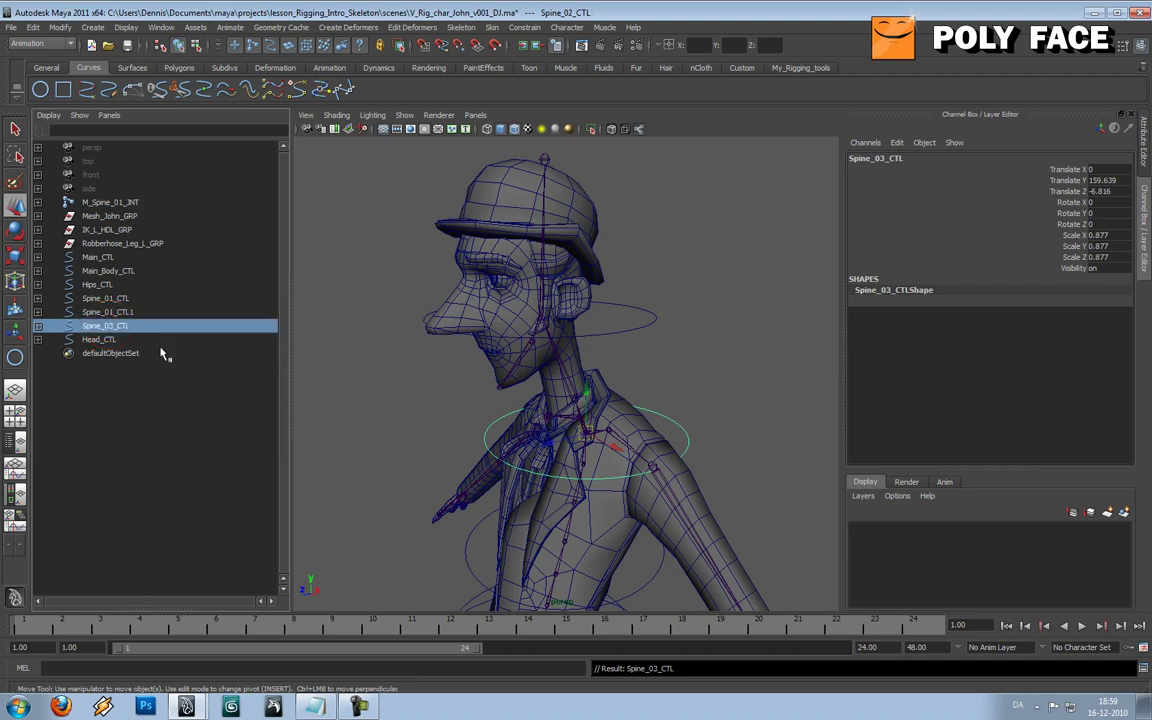
- Rename the Spine_01_CTL1 circle to Spine_02_CTL
alt+drag(300, 372, 369, 247)
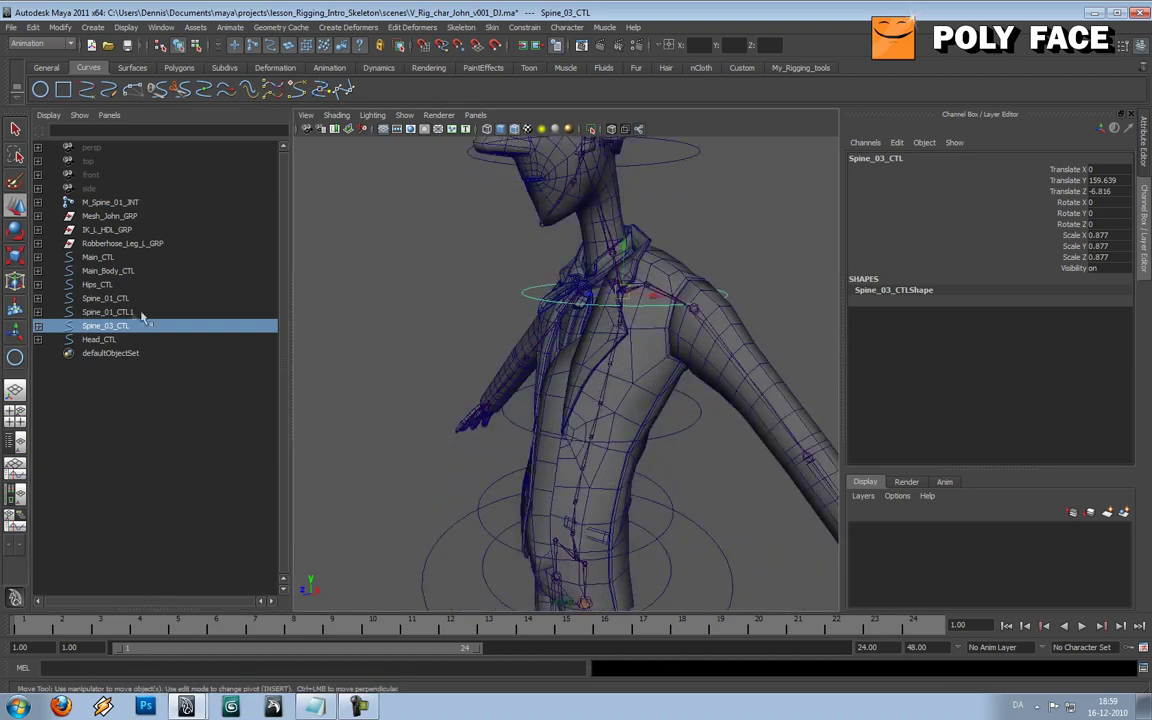
click(136, 313)
double_click(142, 312)
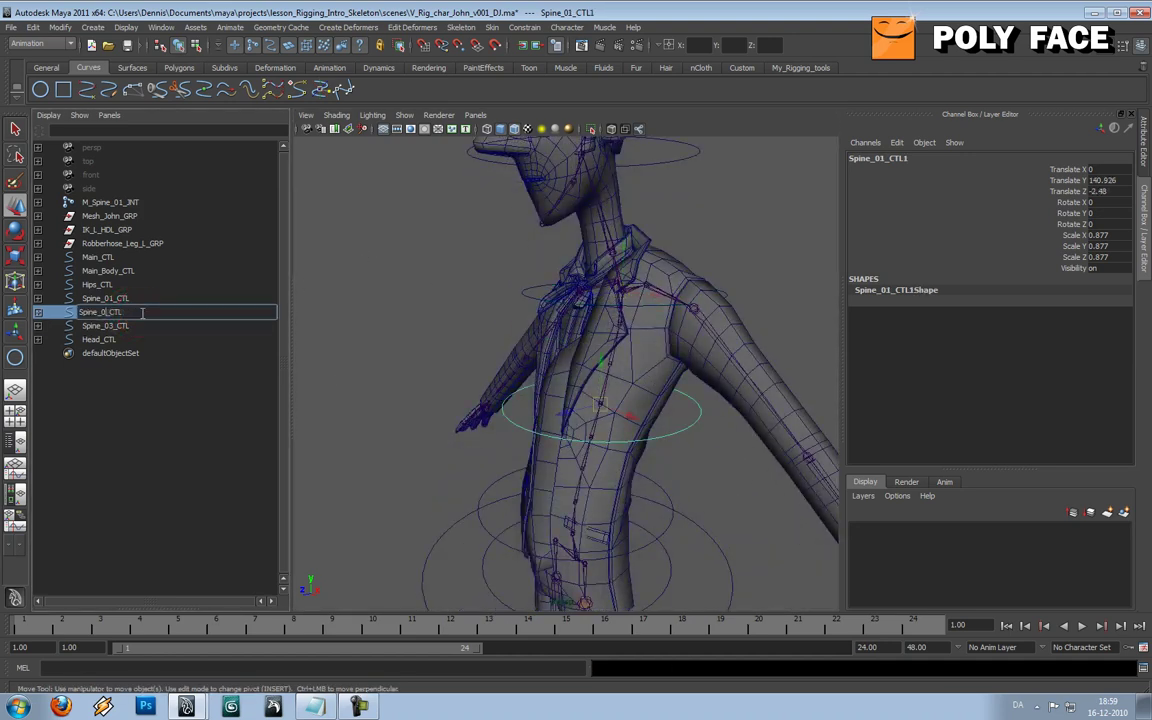
key(Return)
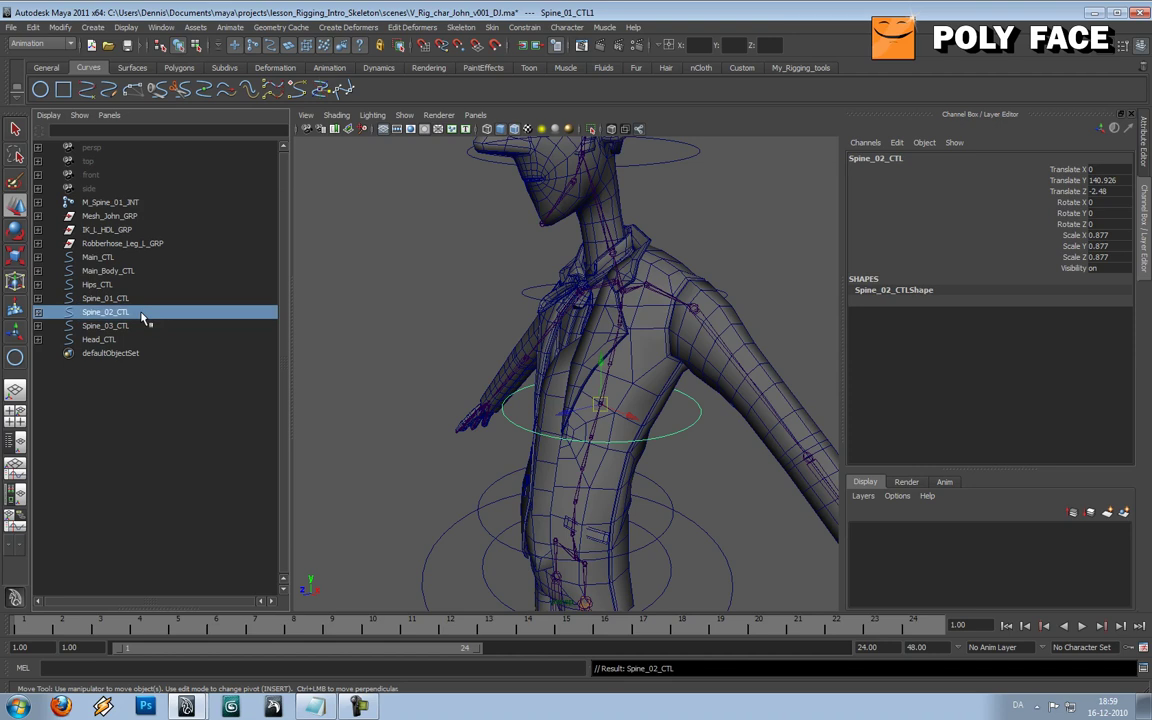
- Frame the torso in a three-quarter view and select the Spine_03_CTL circle
click(324, 288)
alt+drag(324, 288, 390, 280)
alt+right_drag(390, 280, 545, 327)
alt+drag(545, 327, 585, 343)
click(736, 330)
mouse_move(736, 330)
alt+mouse_down()
mouse_move(680, 322)
mouse_move(716, 335)
alt+mouse_up()
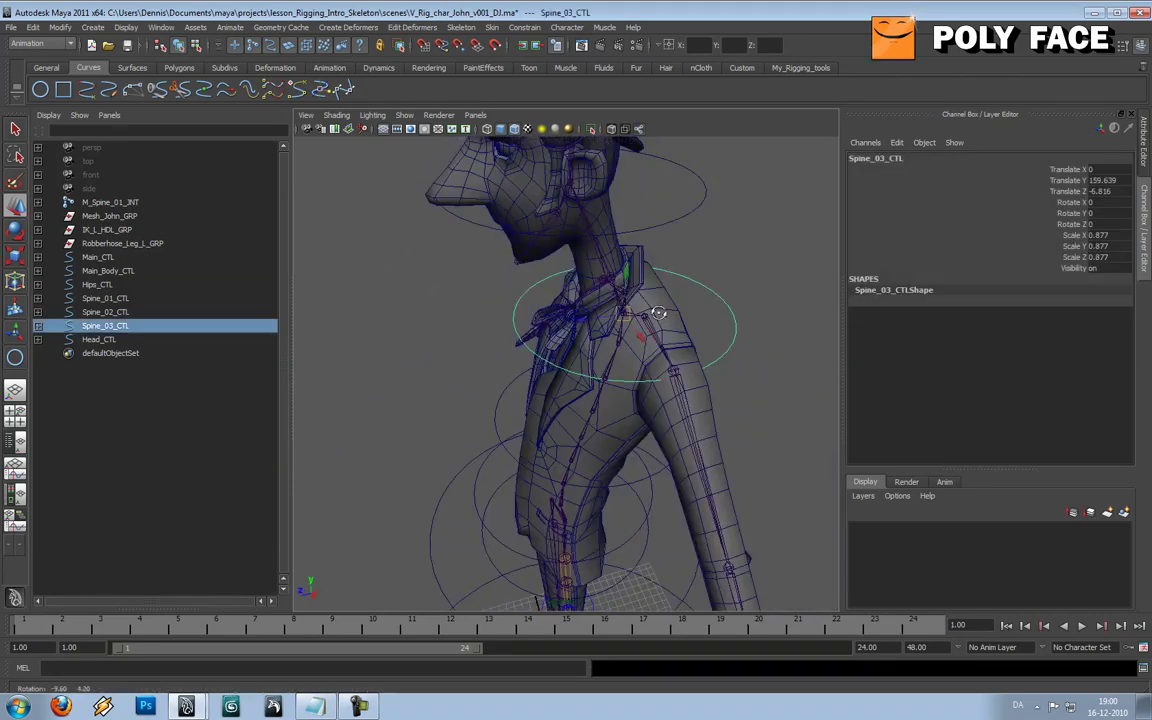
- Edit Spine_03_CTL's control vertices, lifting them so the curve arches around the collar and shoulders
right_click(729, 348)
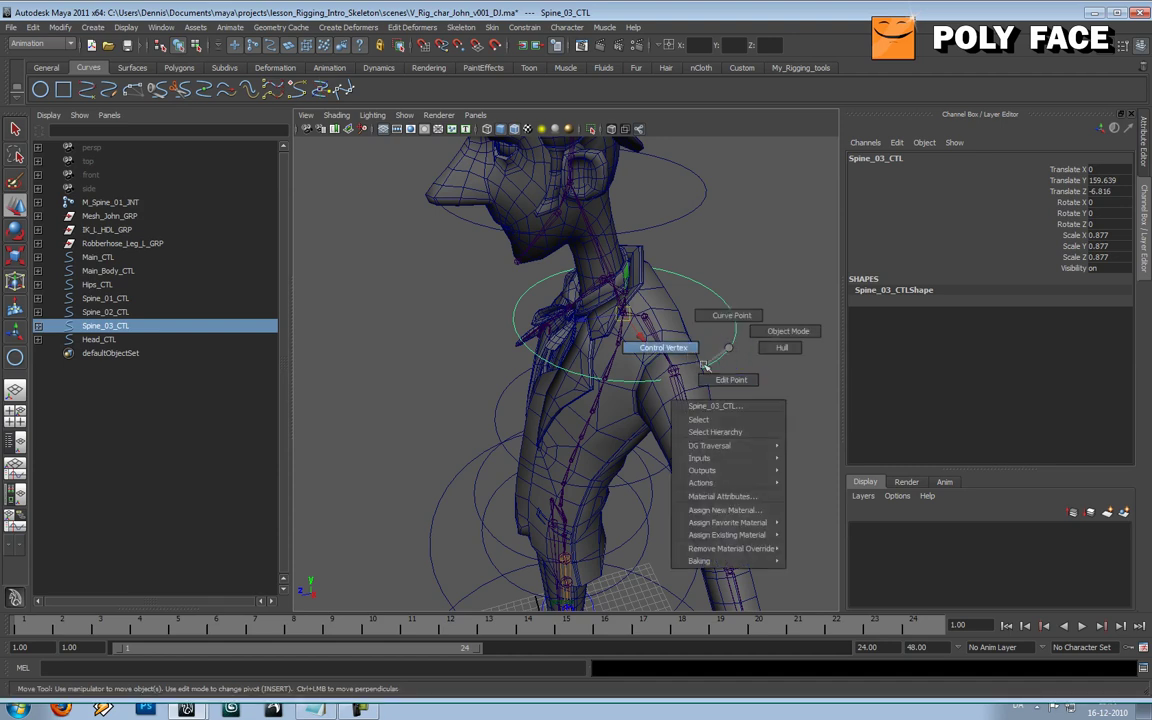
click(662, 347)
alt+drag(670, 352, 714, 268)
click(716, 347)
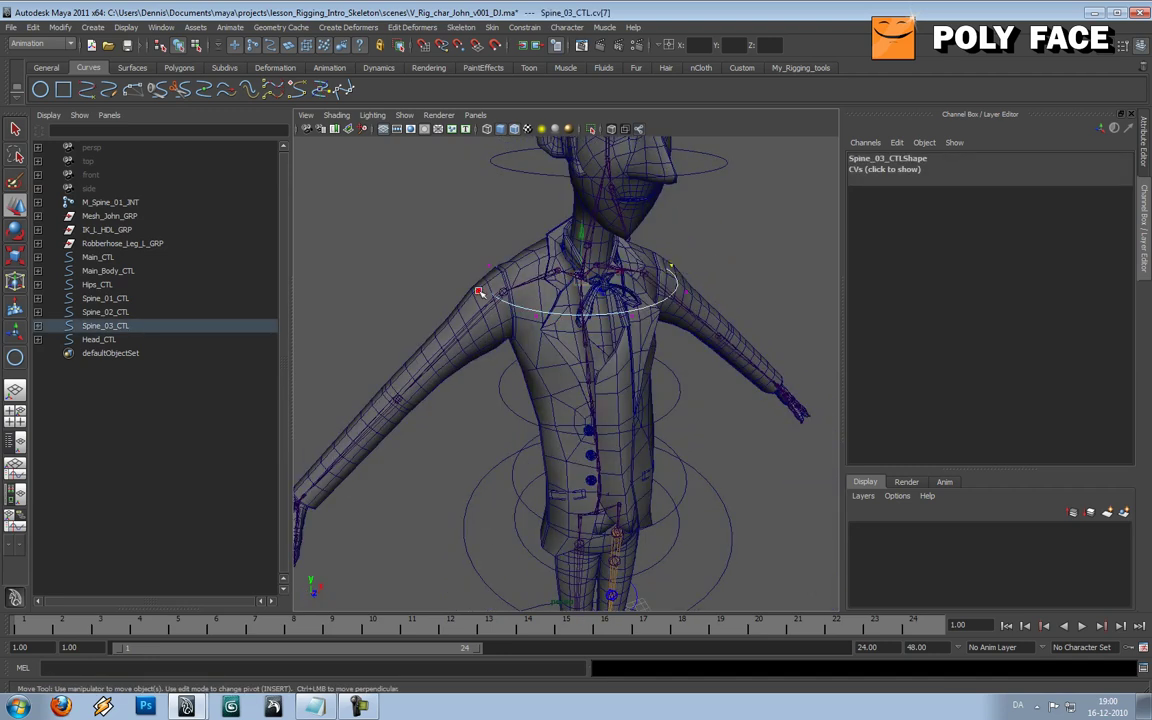
drag(587, 236, 582, 350)
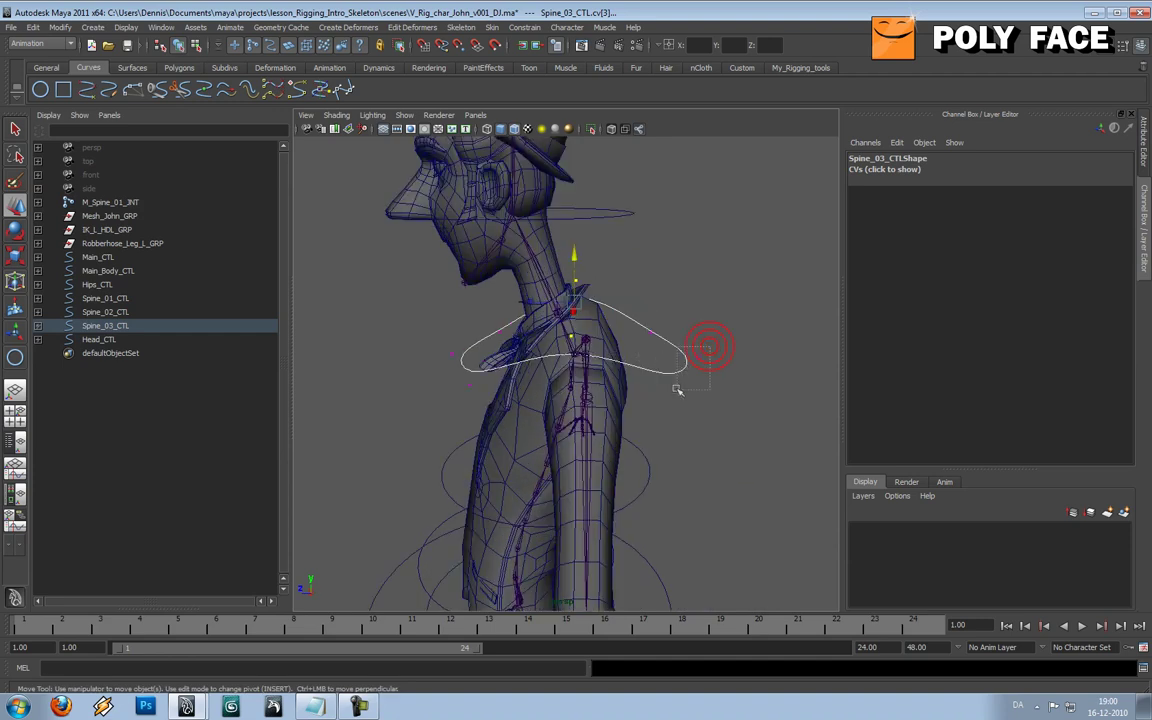
drag(647, 318, 640, 358)
drag(759, 328, 549, 311)
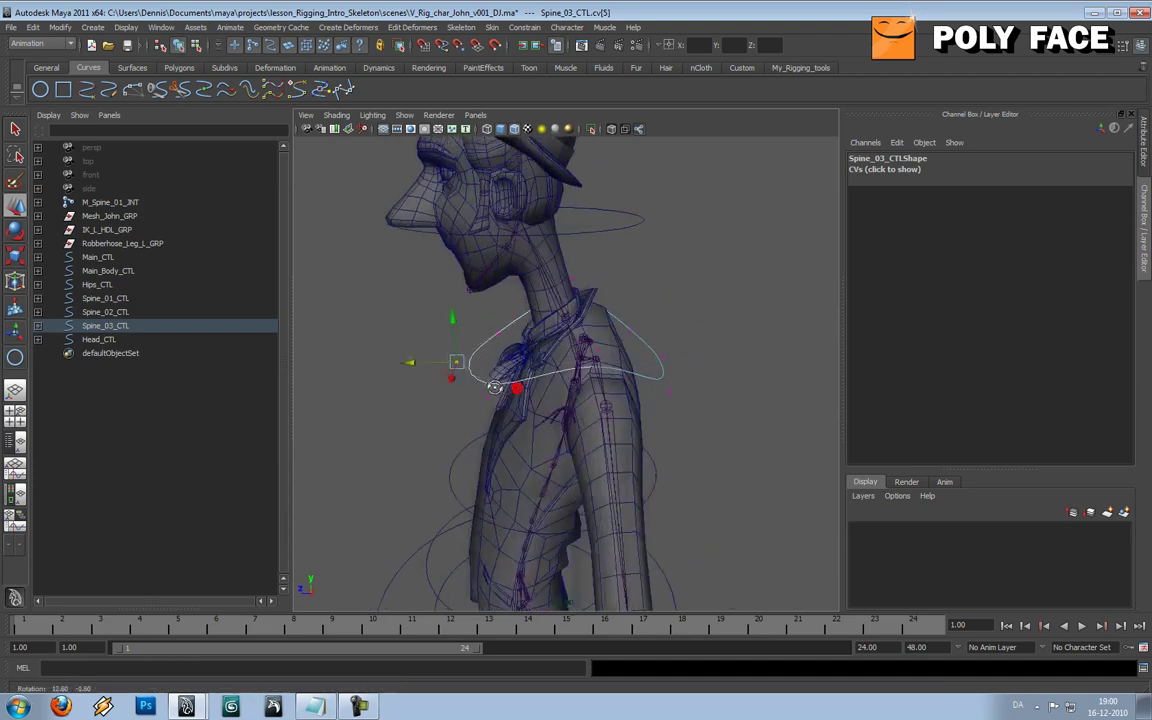